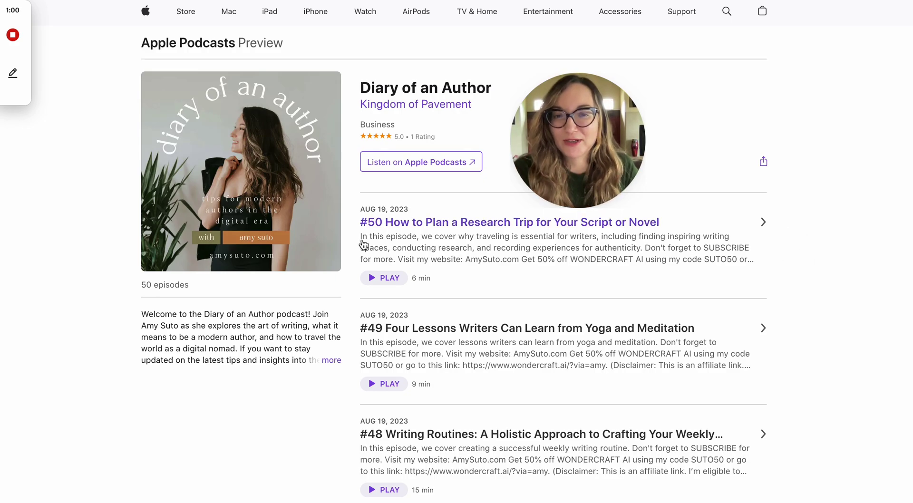
- Open the Substack post 'Surprising Advantages Writers Have in the Creator Economy'
scroll(362, 241, down, 15)
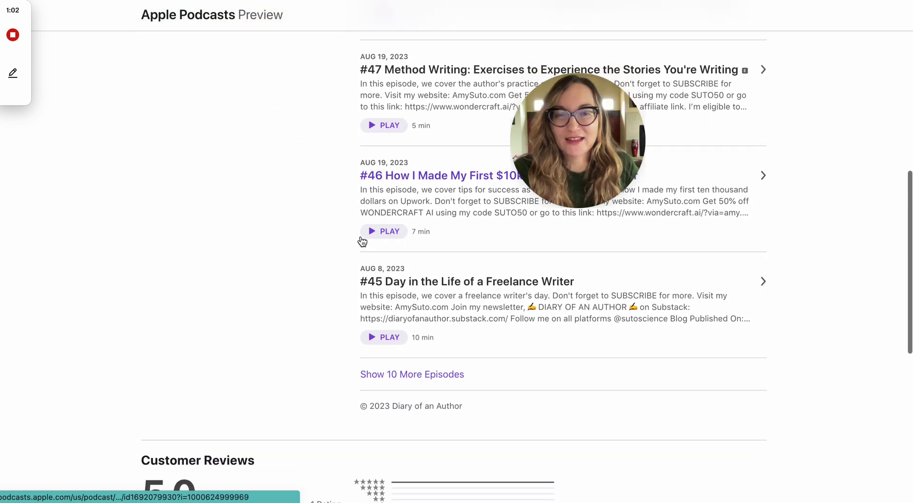
scroll(361, 235, up, 15)
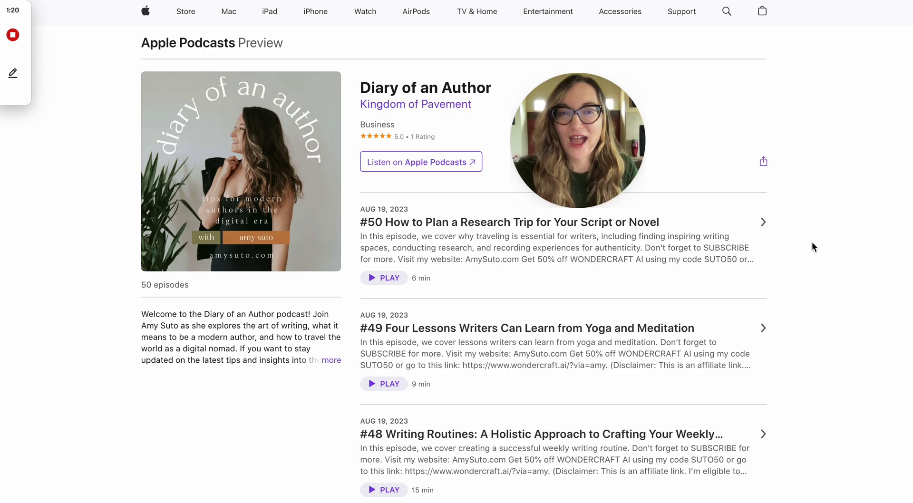
scroll(812, 244, down, 15)
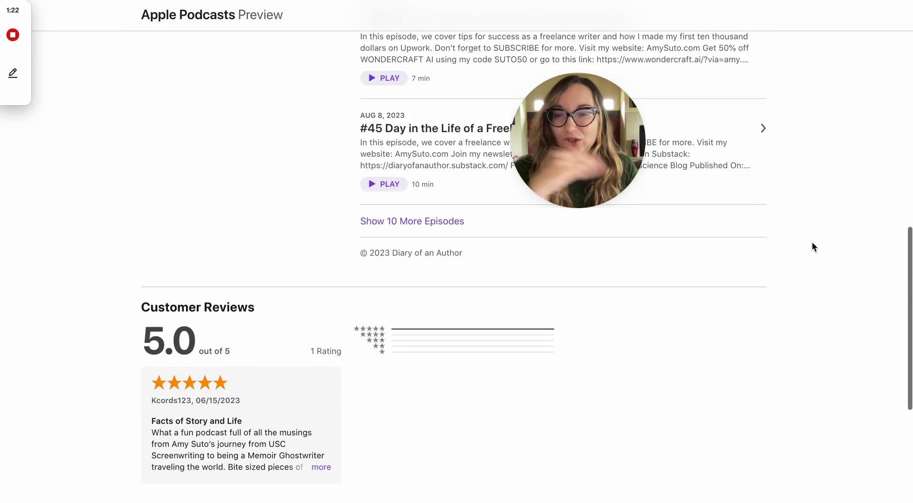
scroll(812, 243, up, 15)
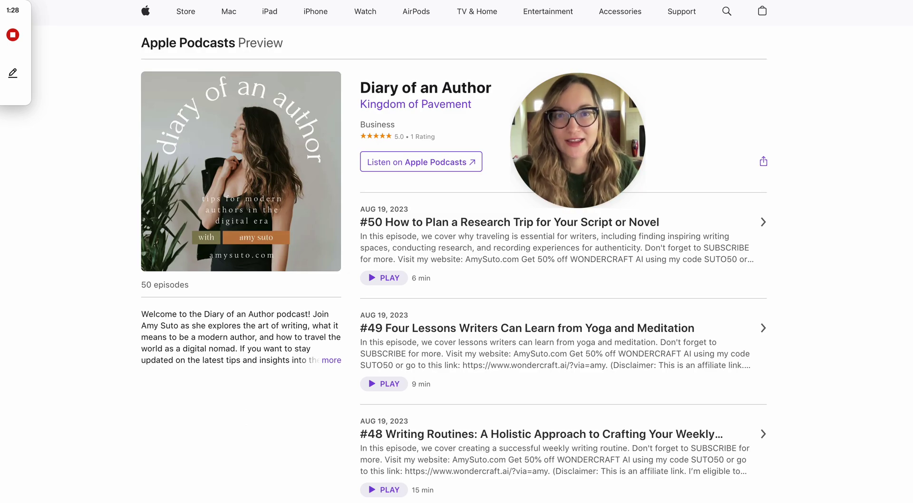
key(ctrl+Tab)
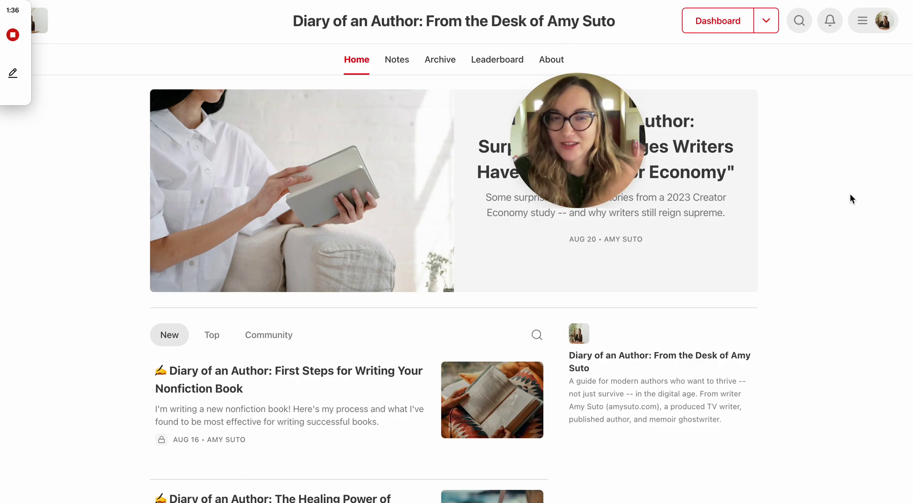
click(503, 156)
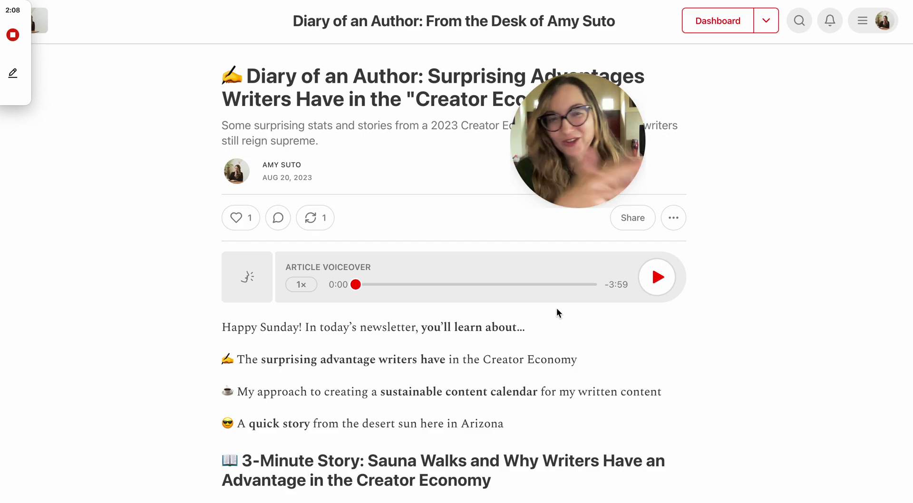
- Scroll through the post, which has a 3:59 article voiceover player
scroll(556, 313, down, 20)
scroll(556, 312, down, 20)
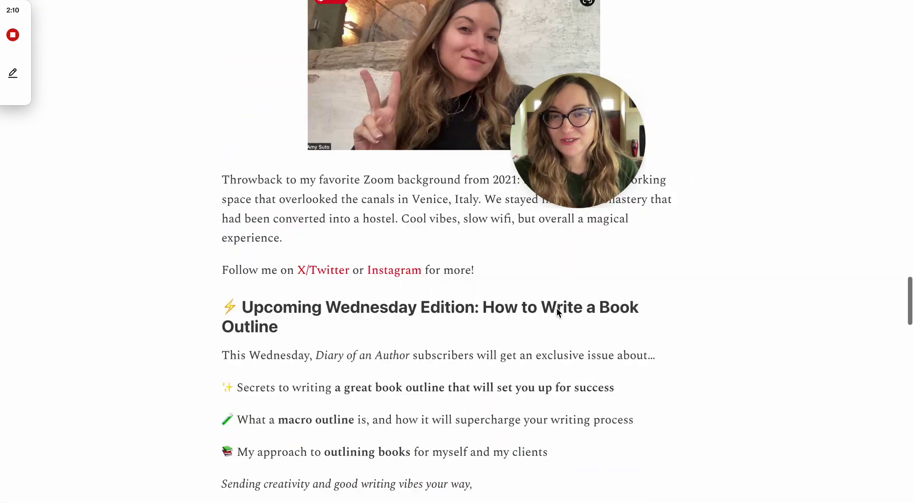
scroll(556, 313, up, 15)
scroll(556, 313, up, 20)
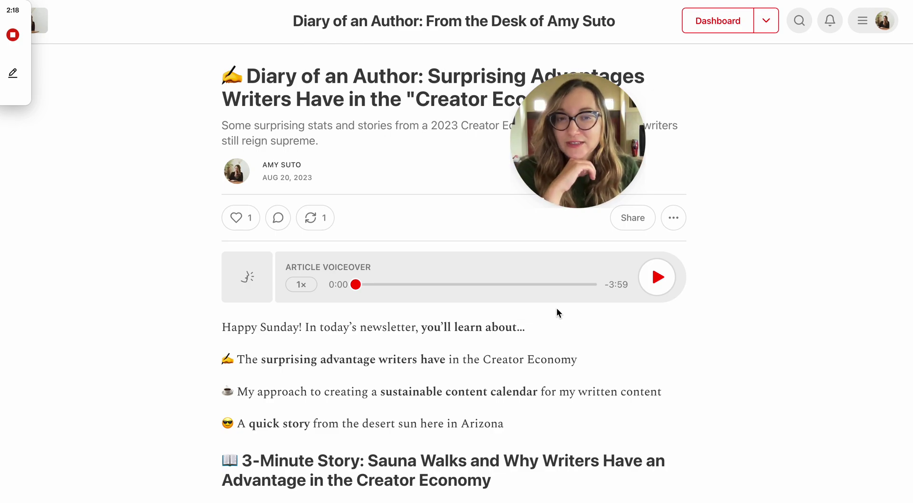
mouse_move(582, 178)
drag(583, 178, 479, 217)
scroll(232, 285, down, 3)
scroll(232, 284, down, 1)
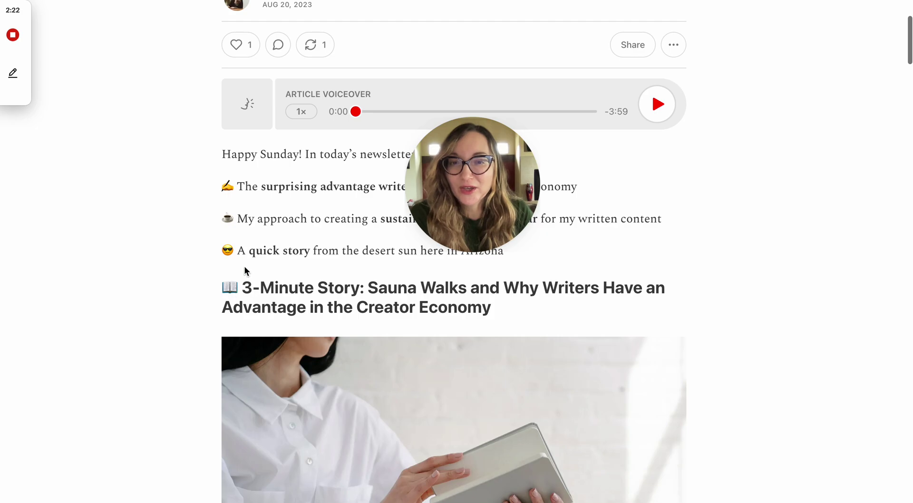
scroll(261, 145, down, 1)
scroll(192, 111, up, 4)
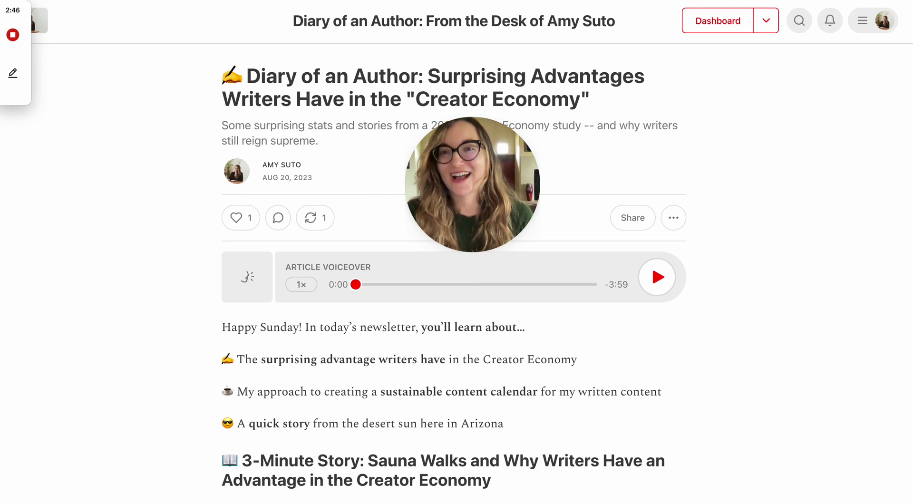
- Open the Substack draft 'Diary of an Author: 3 Life Hacks for More Productive Writing Sessions' in the editor
key(ctrl+Tab)
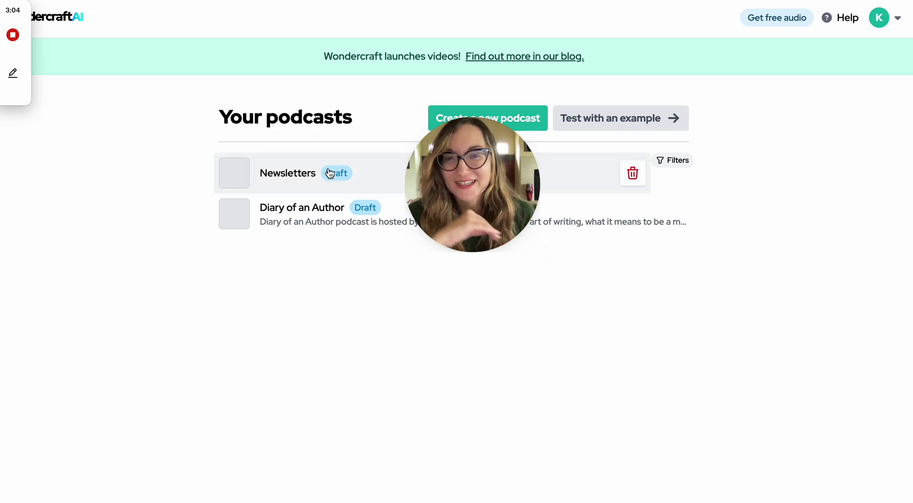
click(404, 173)
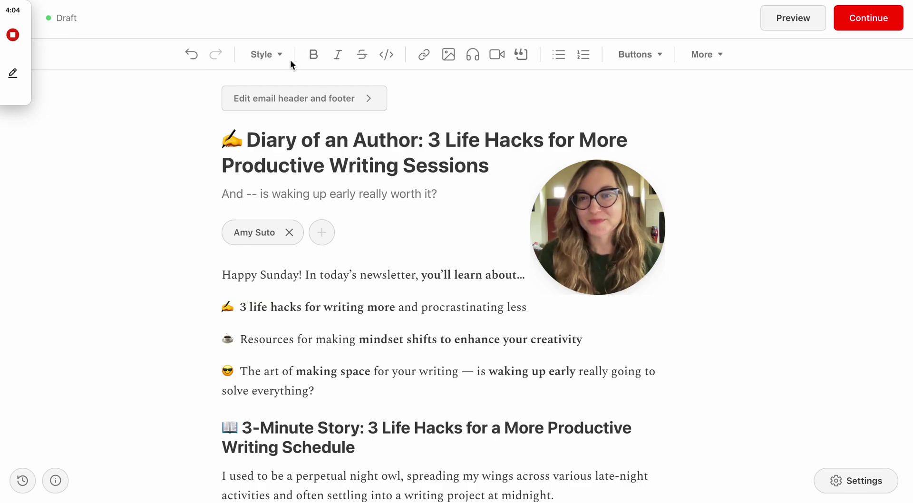
- Start a new episode in the Newsletters podcast
key(ctrl+Tab)
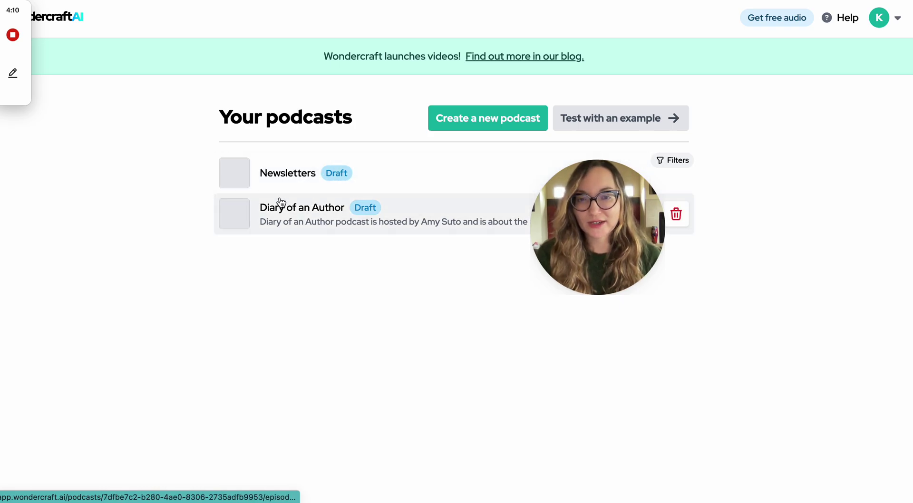
click(413, 184)
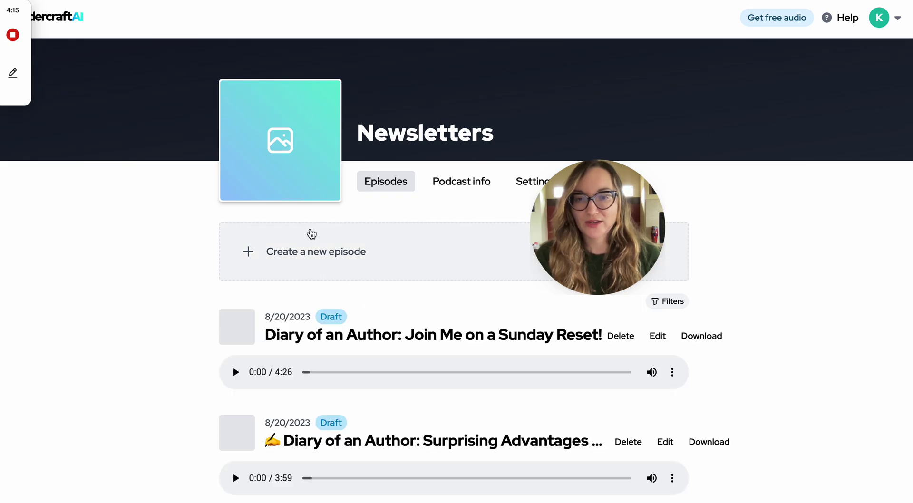
click(360, 263)
drag(591, 223, 148, 236)
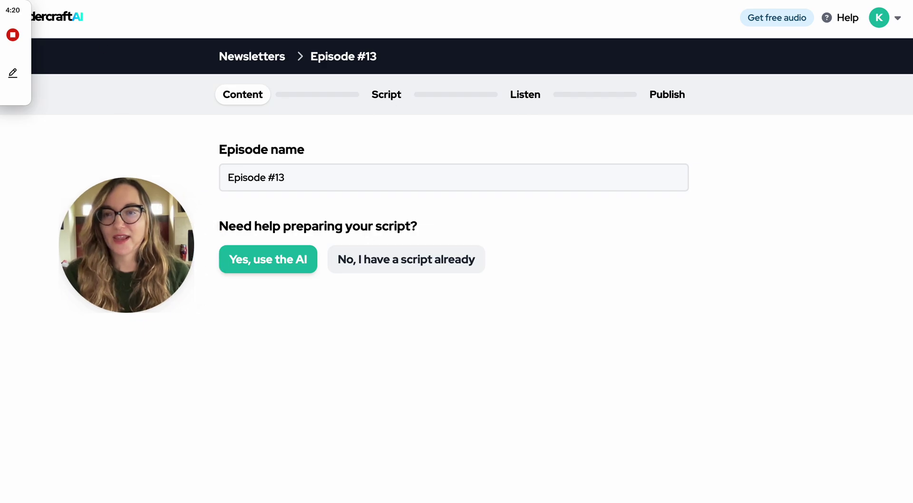
- Name the episode with the Substack post's title, 'Diary of an Author: 3 Life Hacks…'
key(ctrl+Tab)
drag(494, 164, 252, 130)
key(ctrl+c)
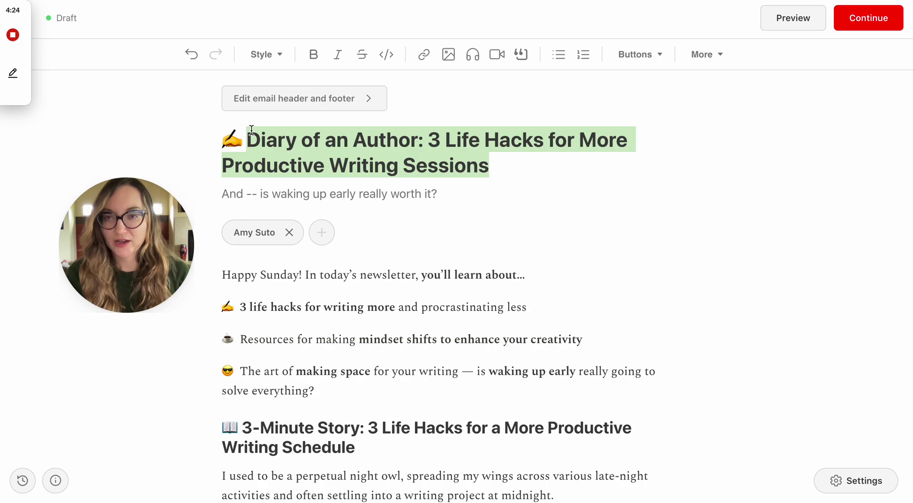
key(ctrl+Tab)
click(418, 162)
key(ctrl+a)
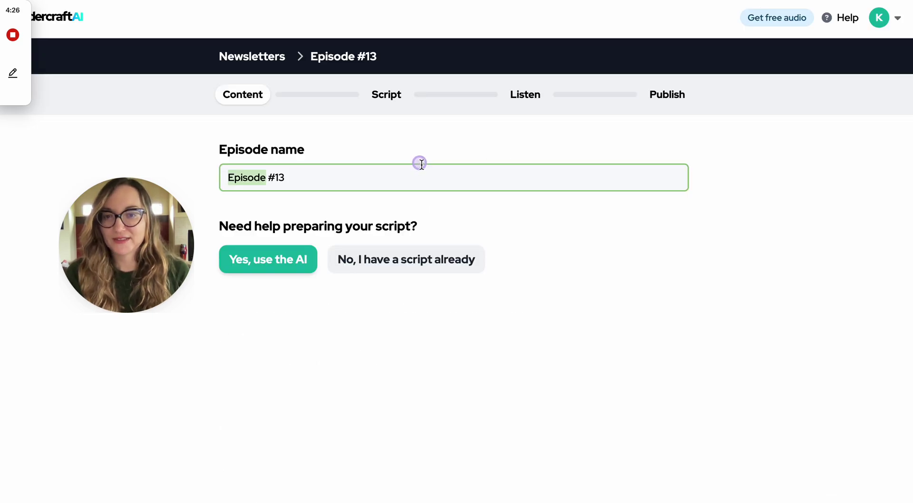
key(ctrl+v)
- Choose to write your own script and set Amy(enhanced) as the Intro speaker
mouse_move(153, 219)
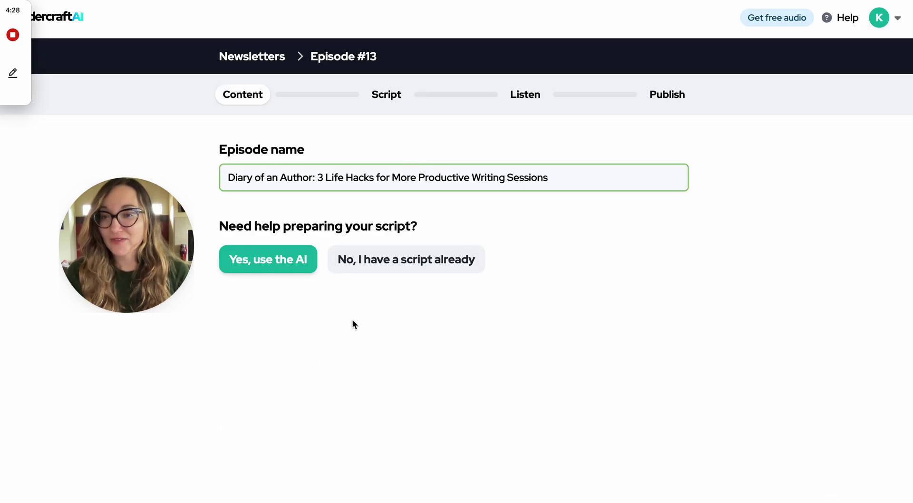
click(415, 261)
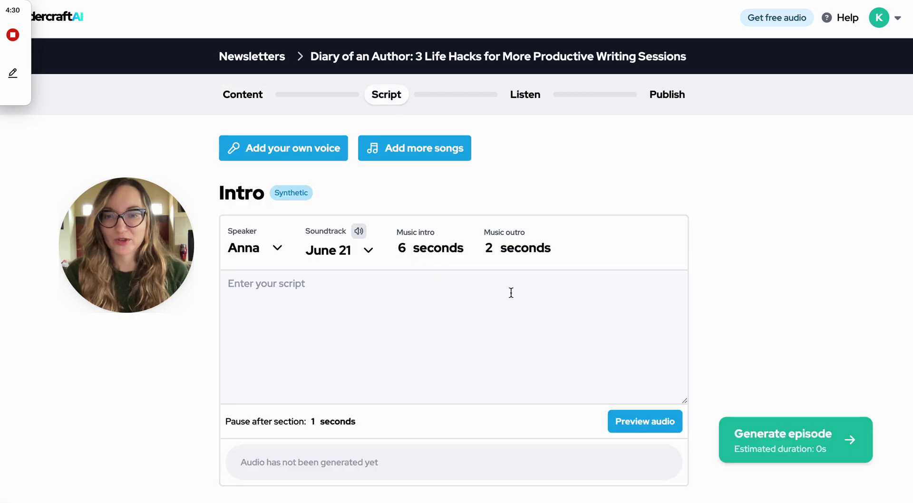
click(275, 251)
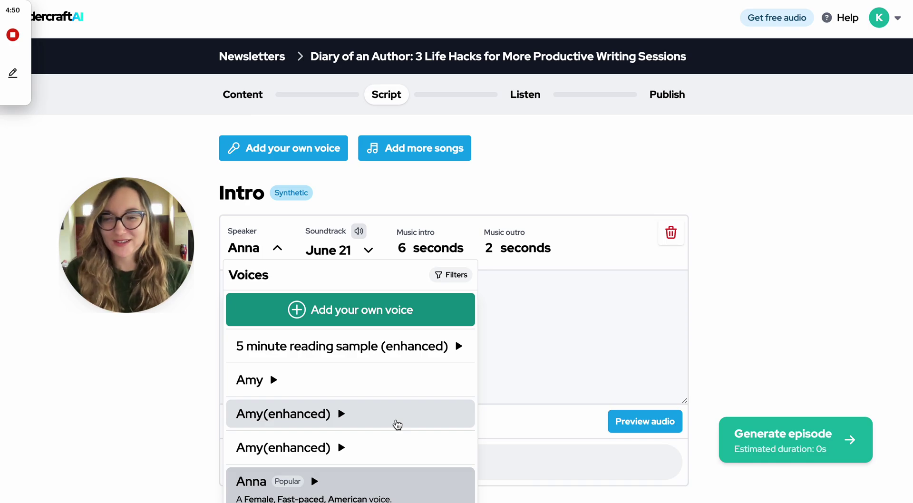
click(397, 424)
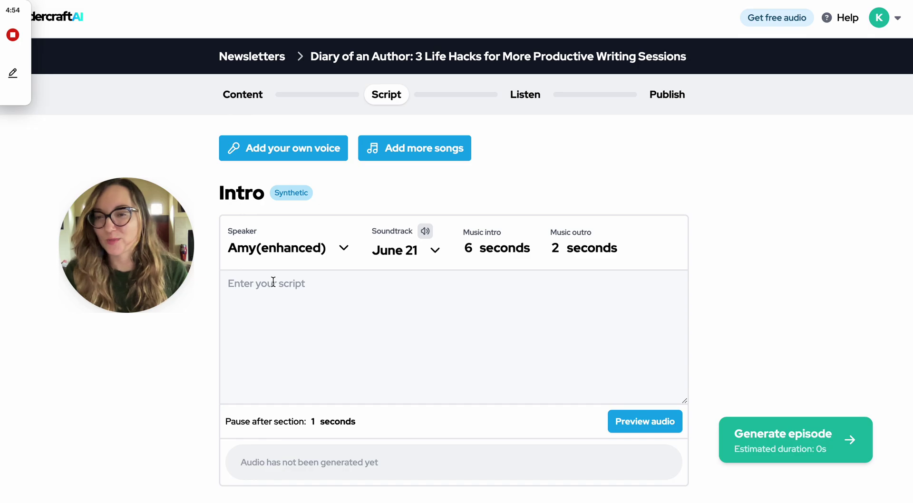
click(311, 319)
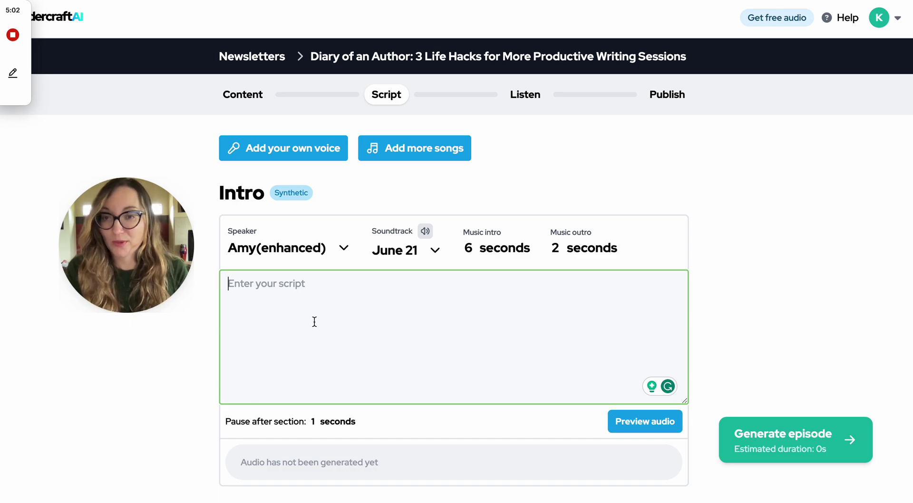
- Paste the newsletter's title and its copied subtitle into the Intro script
key(ctrl+v)
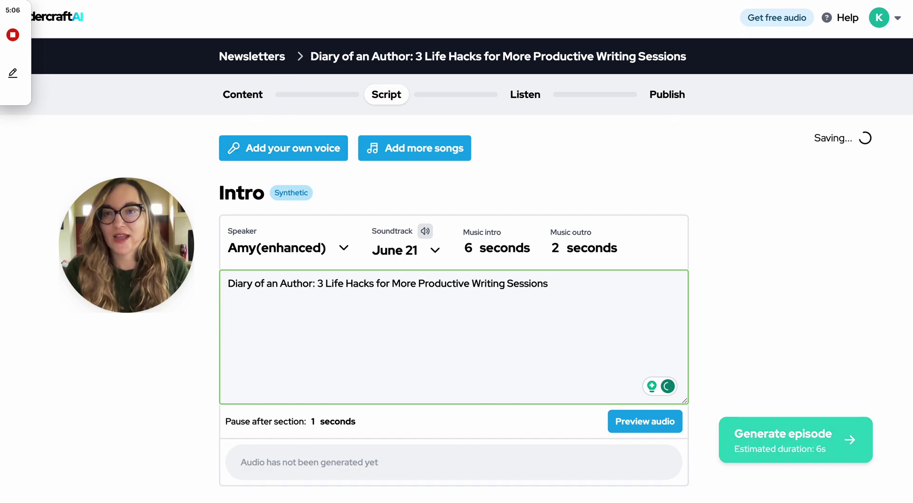
key(ctrl+Tab)
click(449, 193)
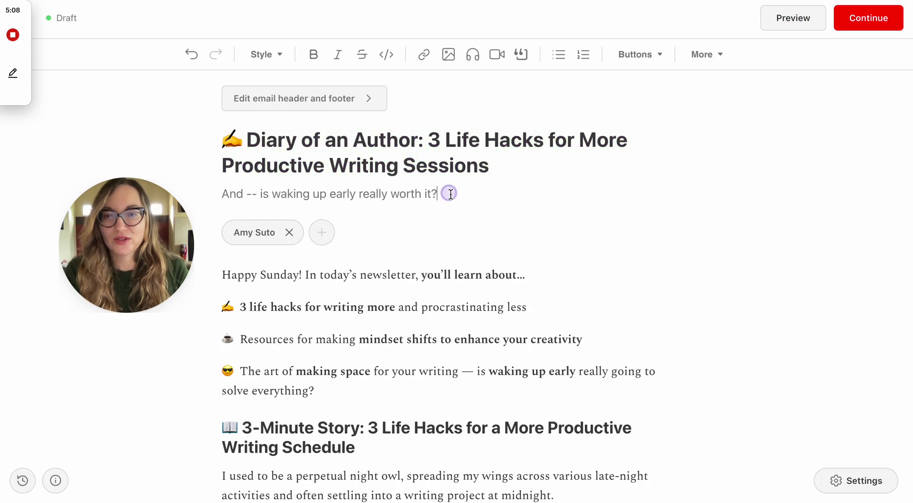
triple_click(390, 194)
key(ctrl+c)
key(ctrl+Tab)
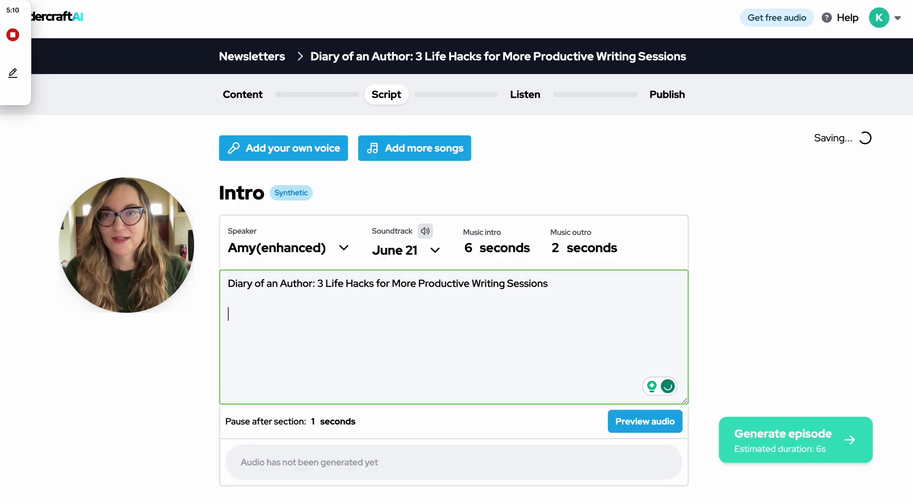
key(ctrl+v)
- Add '...' after the title and subtitle lines and start a new blank line
click(546, 291)
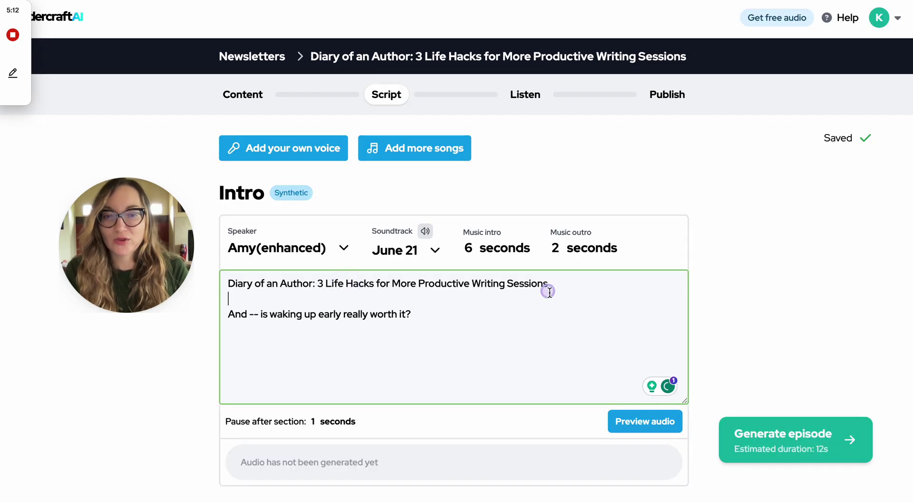
click(551, 283)
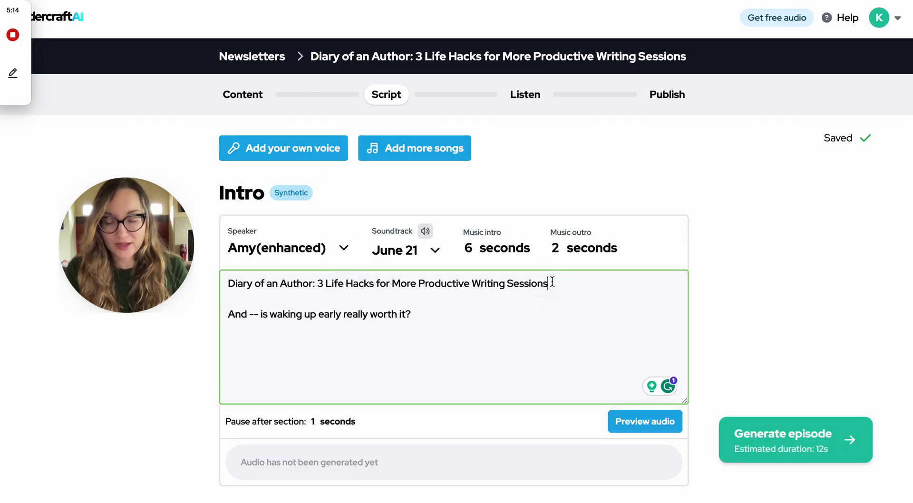
text(...)
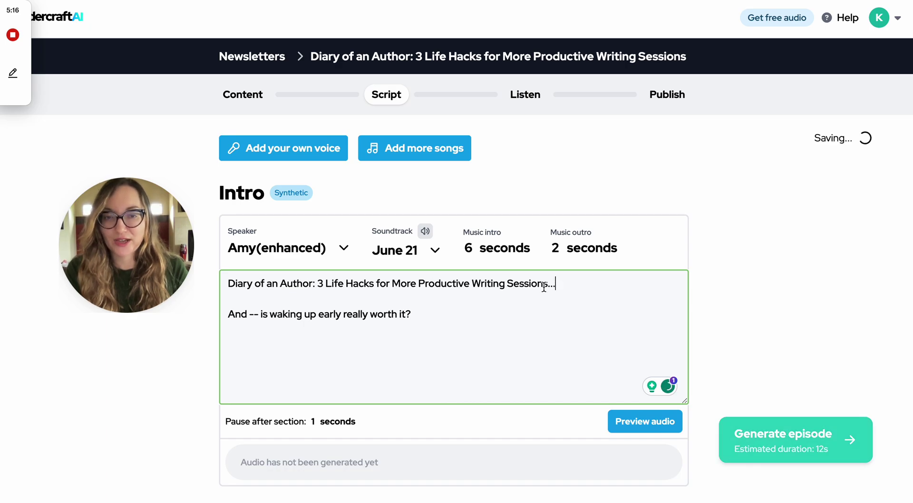
click(537, 297)
click(510, 312)
text(...)
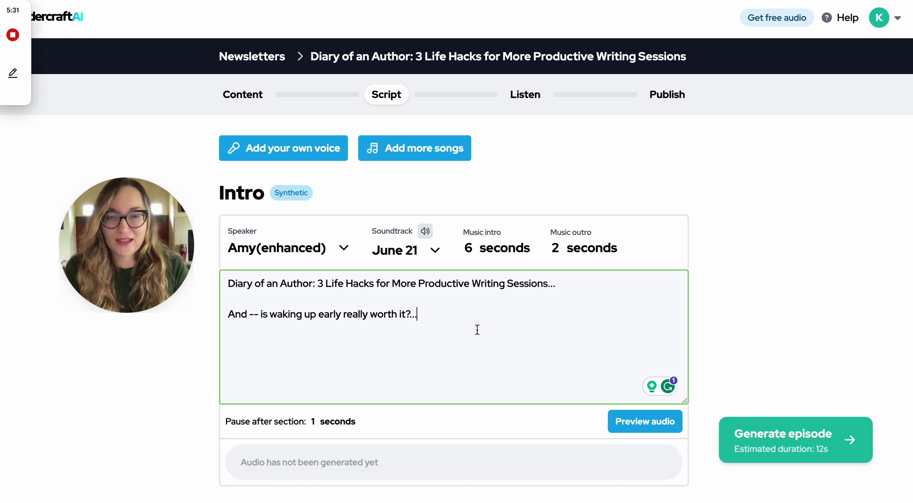
key(Return)
key(Return)
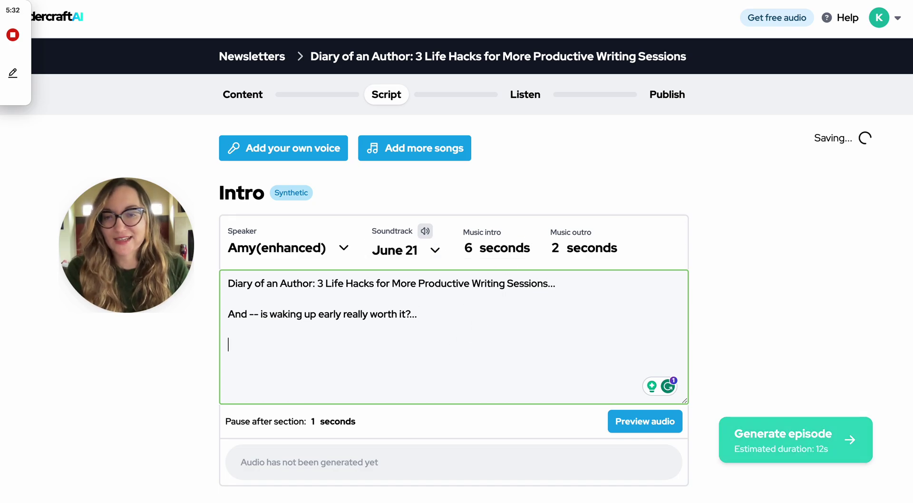
- Paste the newsletter's four opening paragraphs into the Intro script
key(ctrl+Tab)
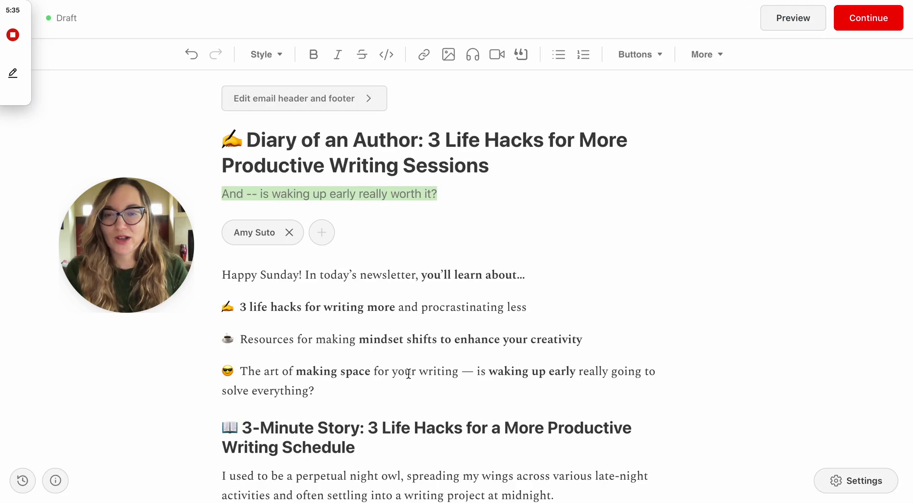
drag(375, 372, 221, 273)
click(301, 350)
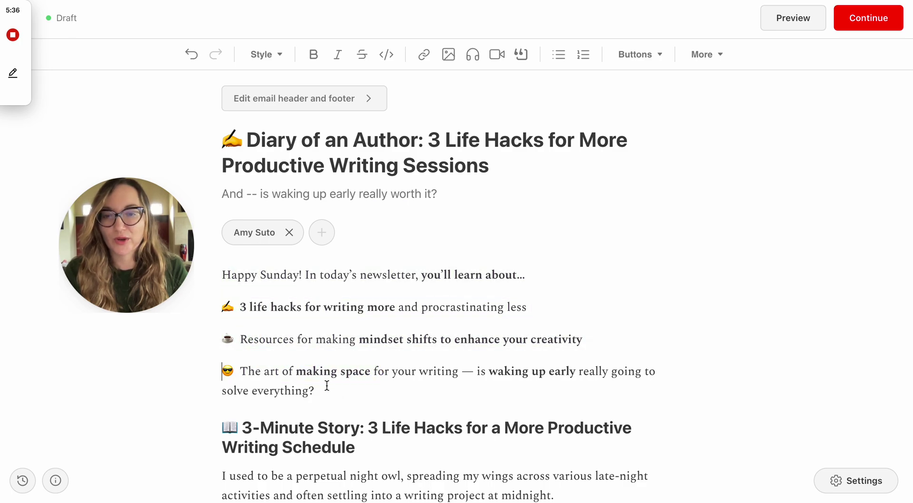
drag(326, 388, 222, 268)
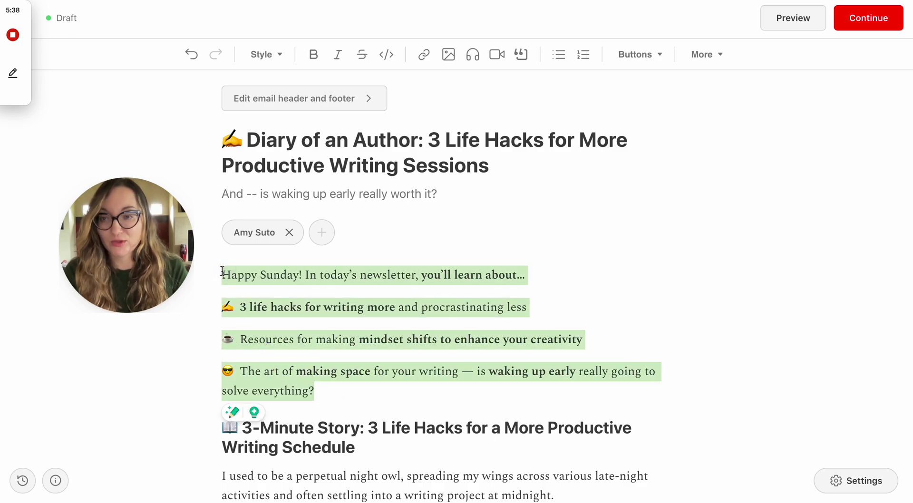
mouse_move(456, 1)
key(ctrl+c)
key(ctrl+Tab)
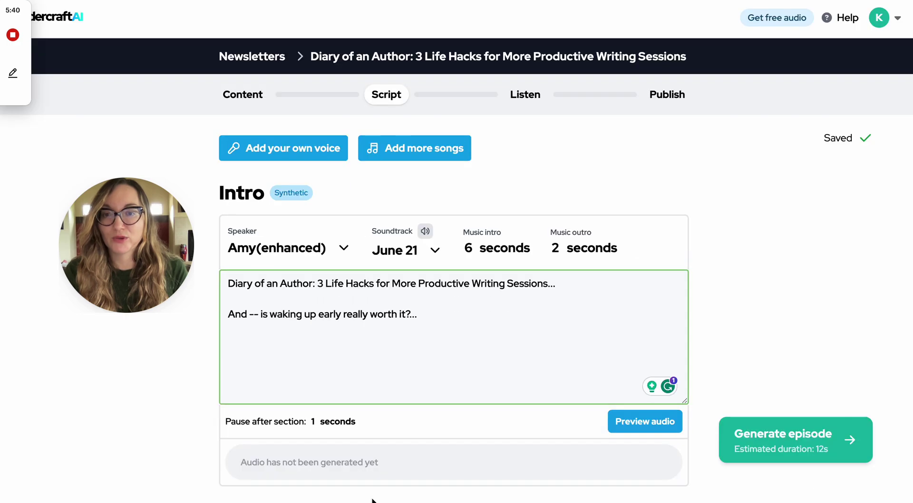
click(306, 372)
key(ctrl+v)
- Remove the ✍️, ☕ and 😎 emojis, end three lines with '...', and preview the Intro audio
click(246, 335)
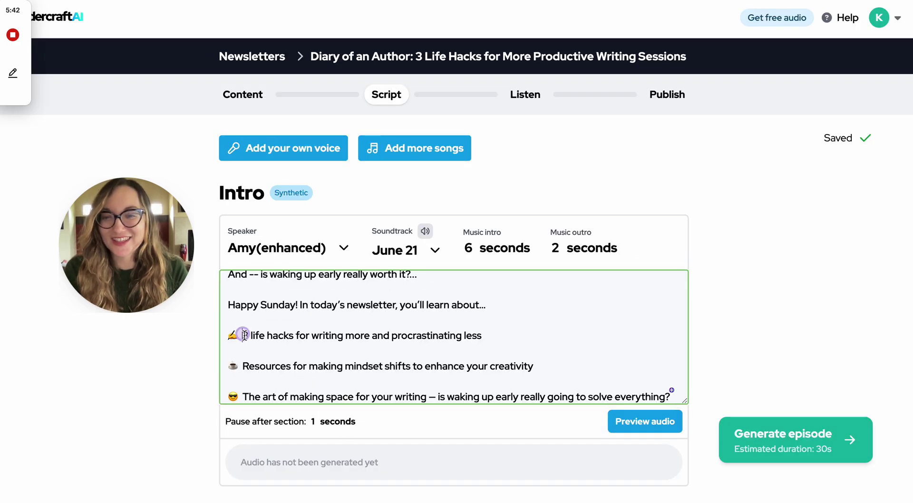
key(BackSpace)
key(BackSpace)
click(242, 366)
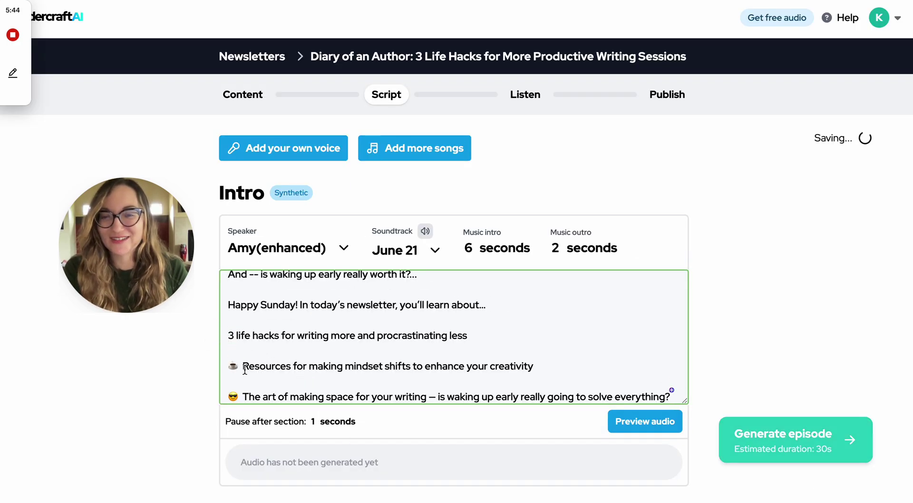
key(BackSpace)
key(BackSpace)
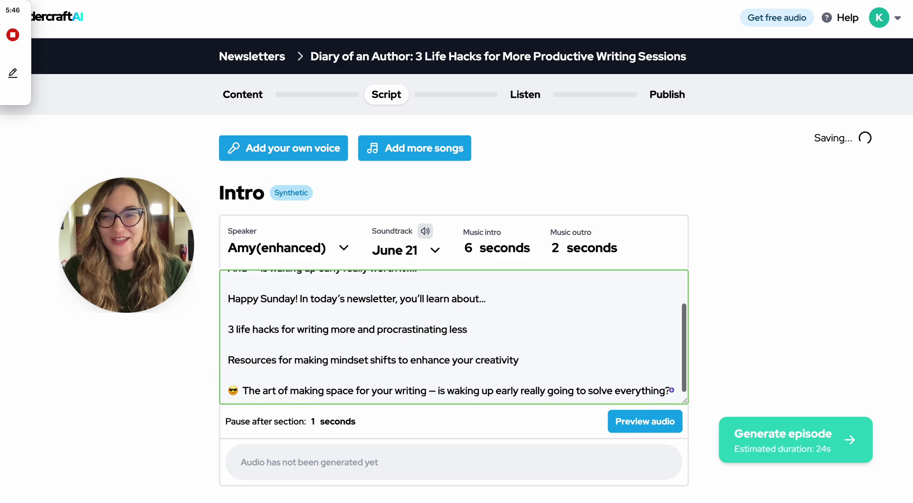
click(240, 391)
key(BackSpace)
key(BackSpace)
click(519, 332)
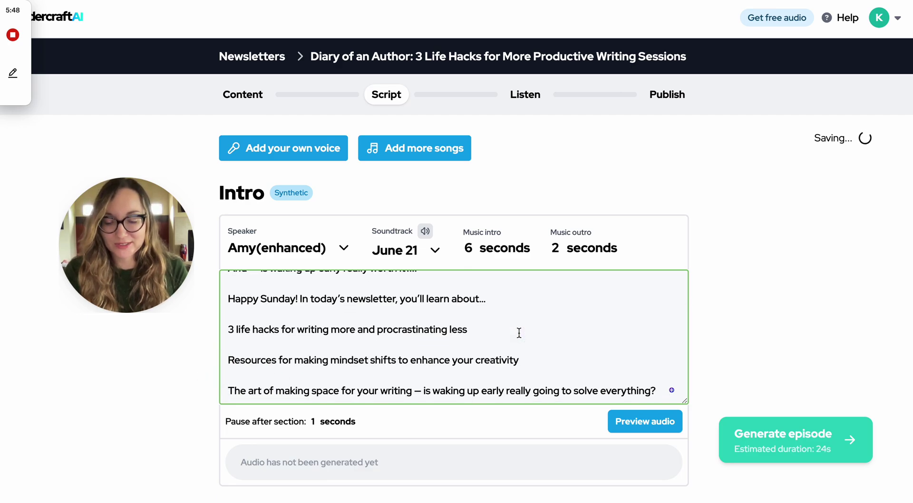
text(...)
click(560, 357)
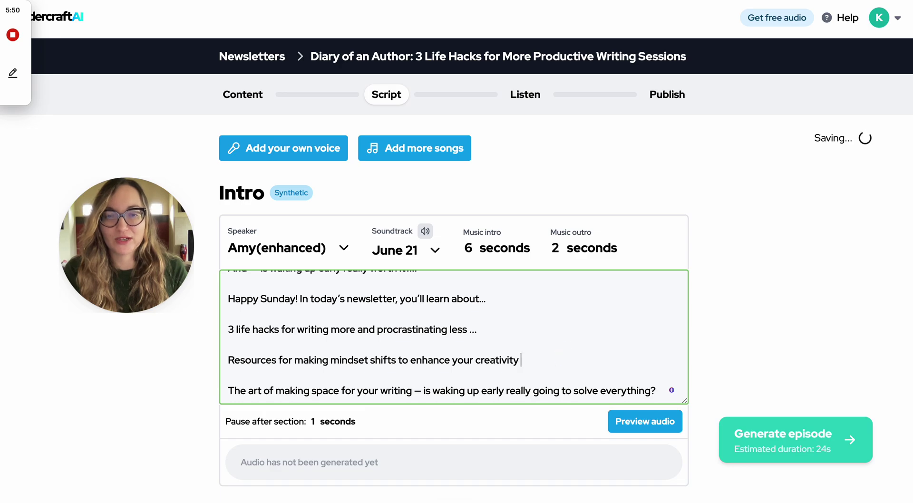
text(...)
click(654, 391)
text(...)
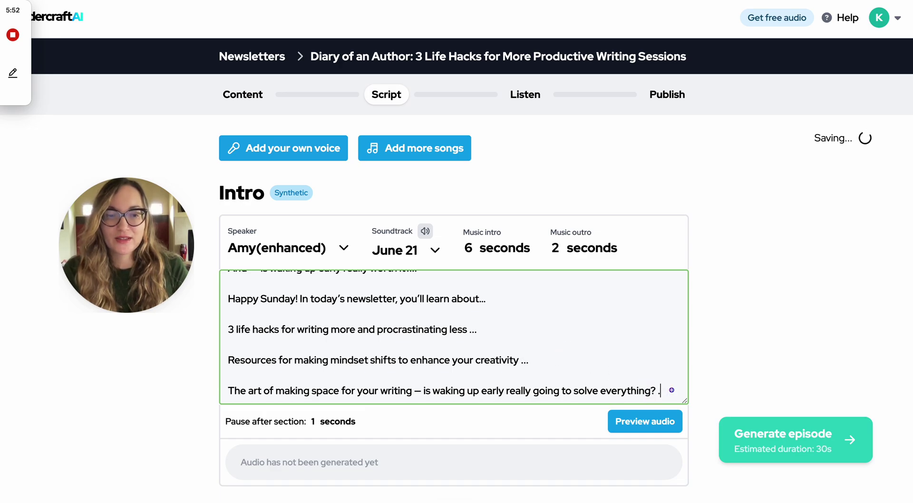
click(639, 427)
- Add a synthetic Outro segment with no background music
scroll(847, 267, down, 3)
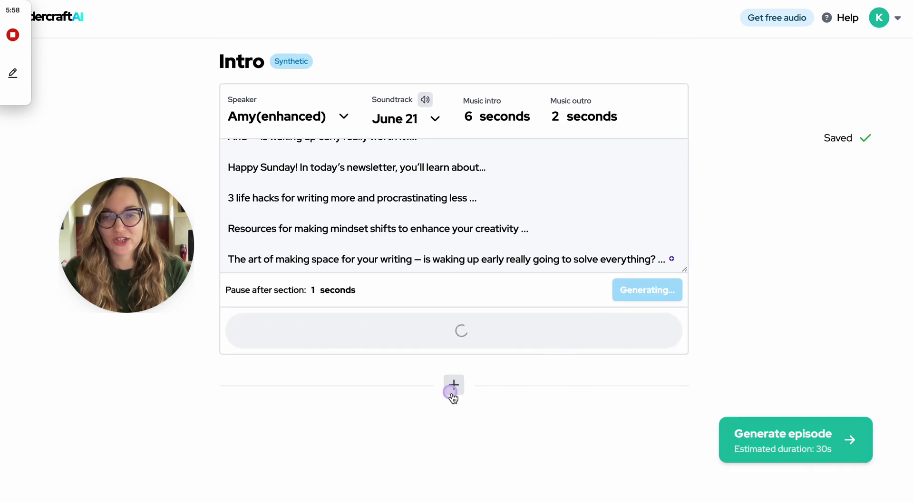
click(453, 384)
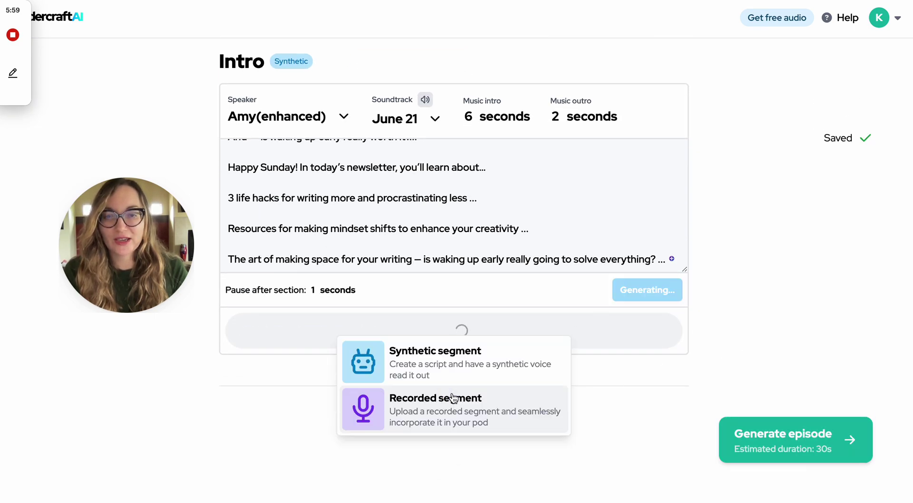
click(441, 364)
scroll(201, 397, down, 5)
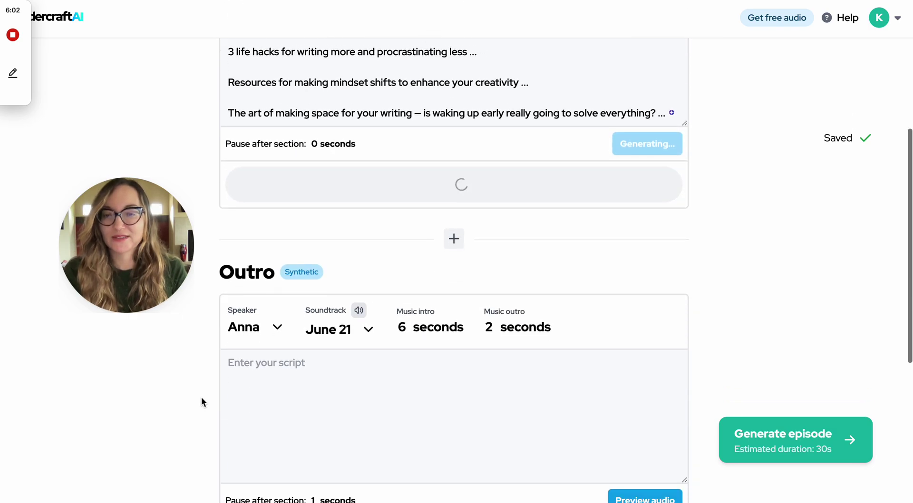
click(347, 231)
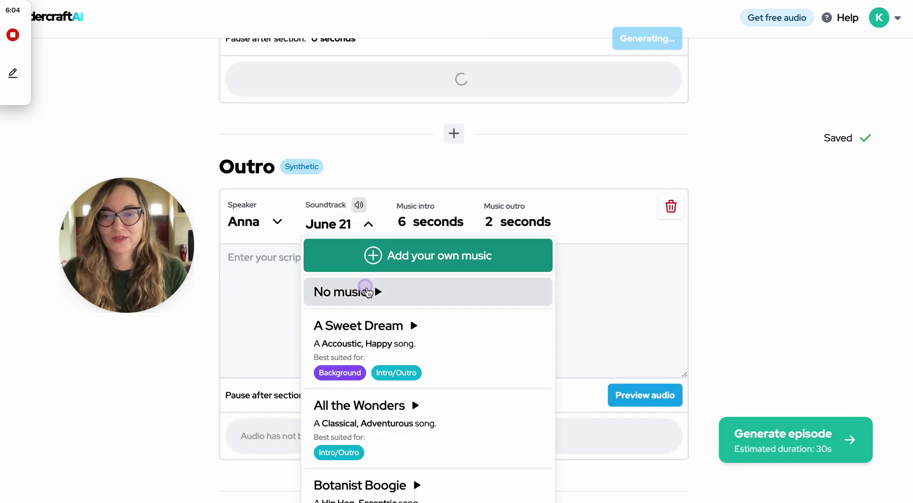
click(367, 290)
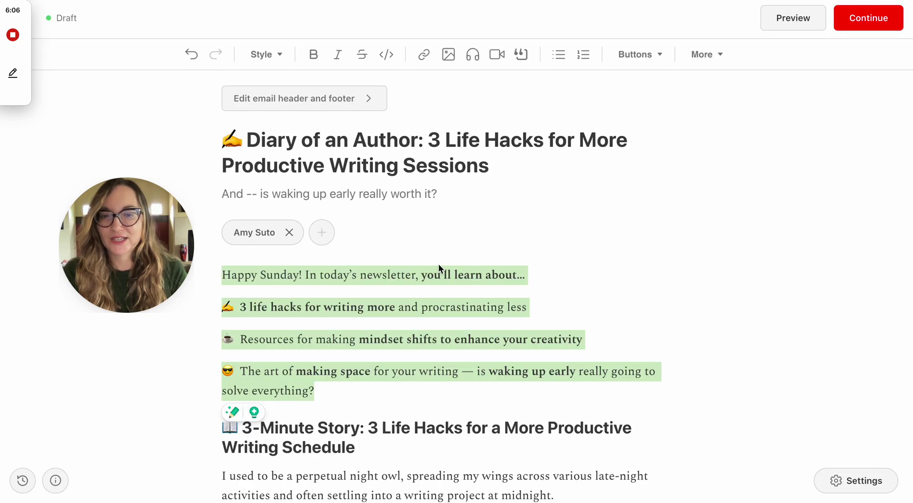
scroll(435, 264, down, 7)
scroll(328, 171, up, 1)
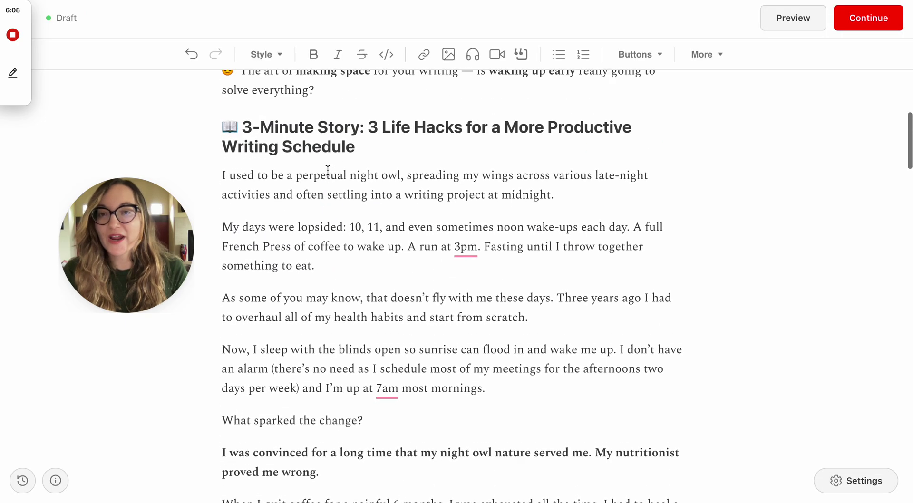
scroll(442, 285, down, 14)
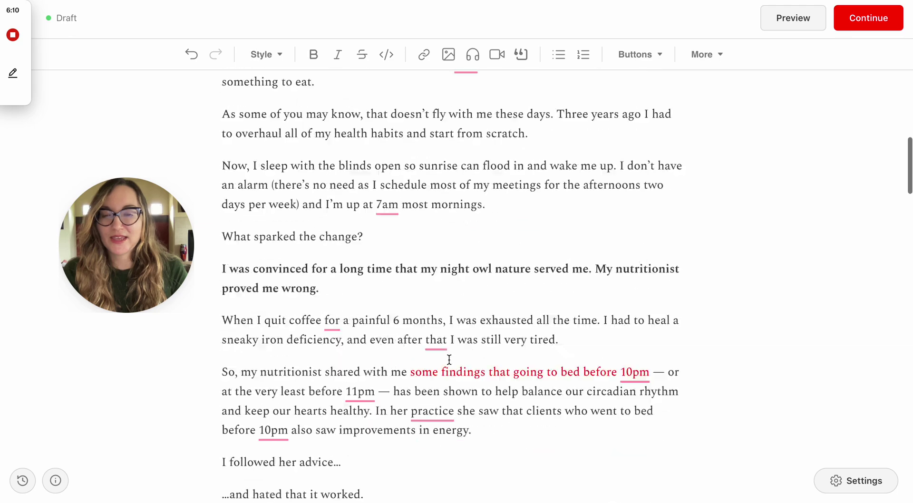
scroll(449, 360, down, 2)
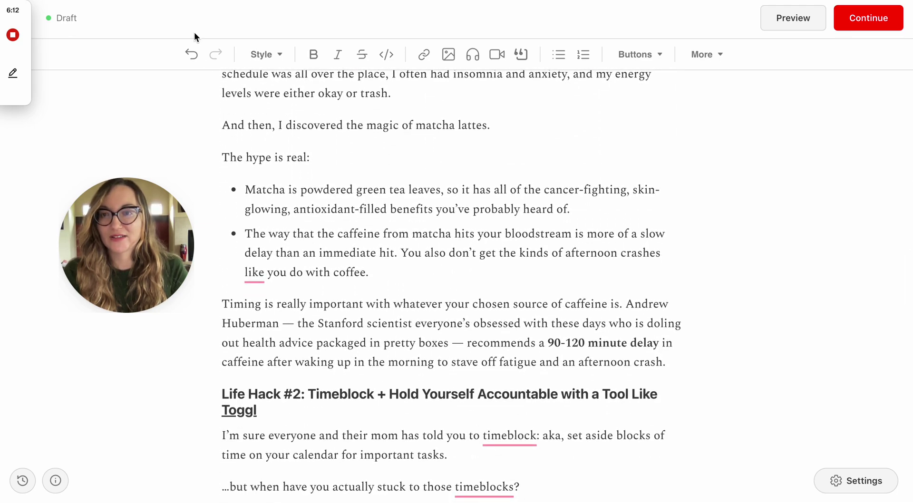
scroll(287, 151, down, 10)
scroll(287, 151, up, 20)
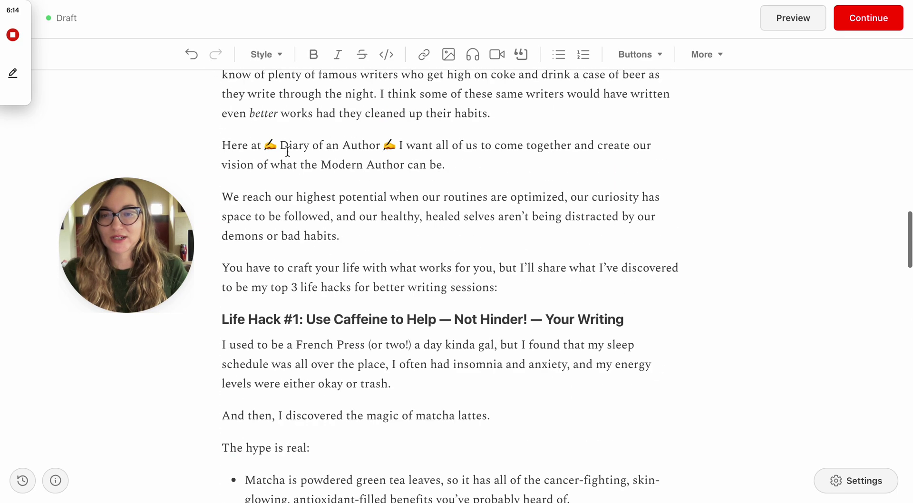
scroll(287, 151, up, 3)
scroll(287, 151, down, 20)
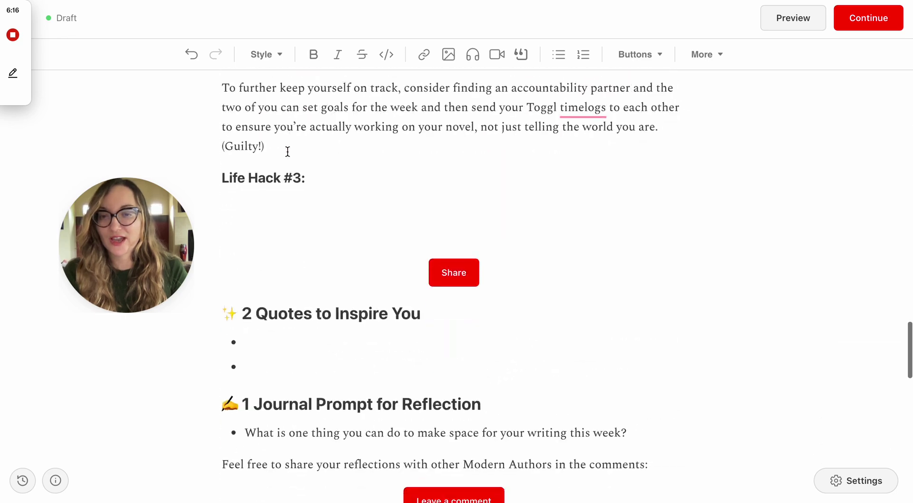
scroll(287, 151, down, 5)
scroll(287, 152, up, 20)
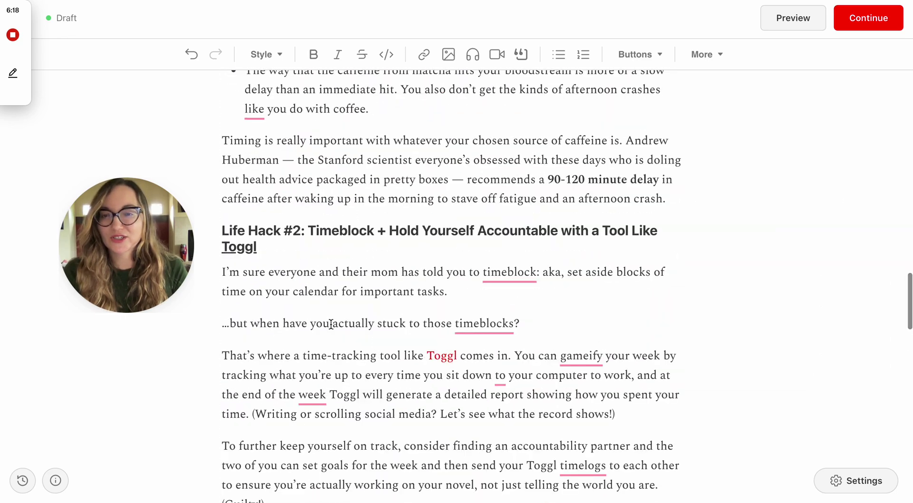
scroll(379, 415, down, 1)
scroll(379, 415, down, 12)
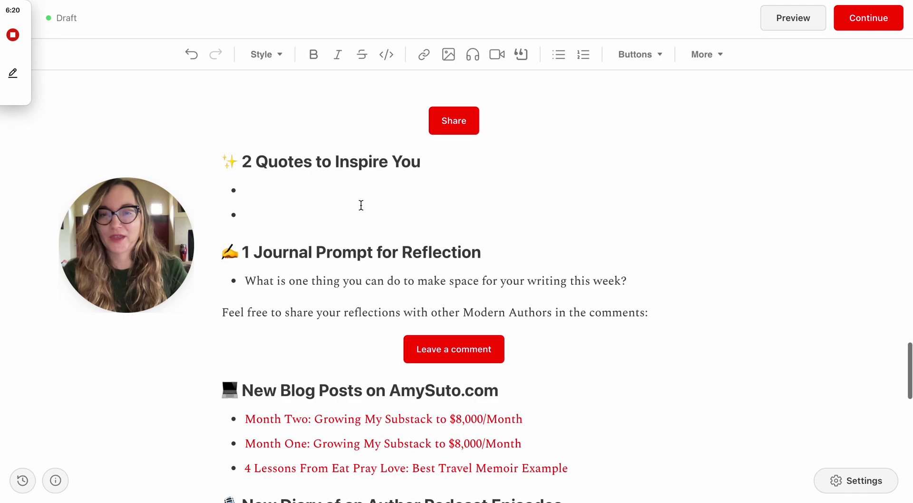
scroll(381, 186, down, 3)
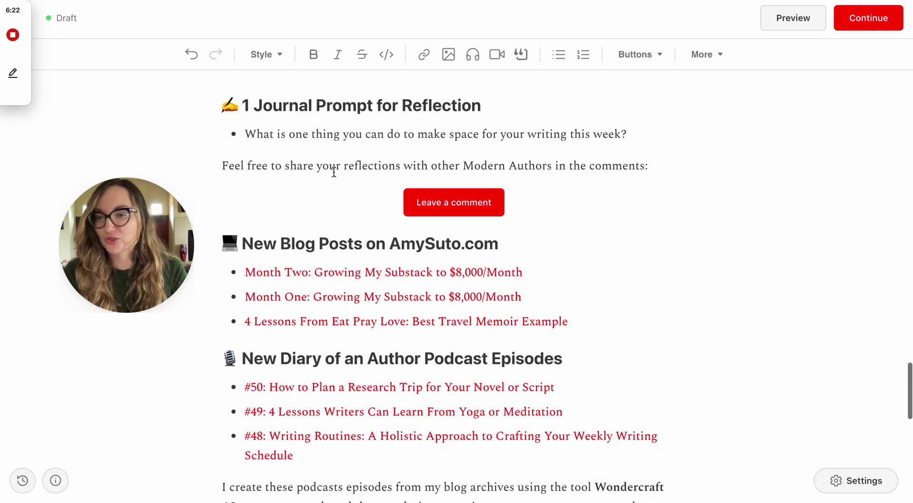
scroll(354, 125, down, 12)
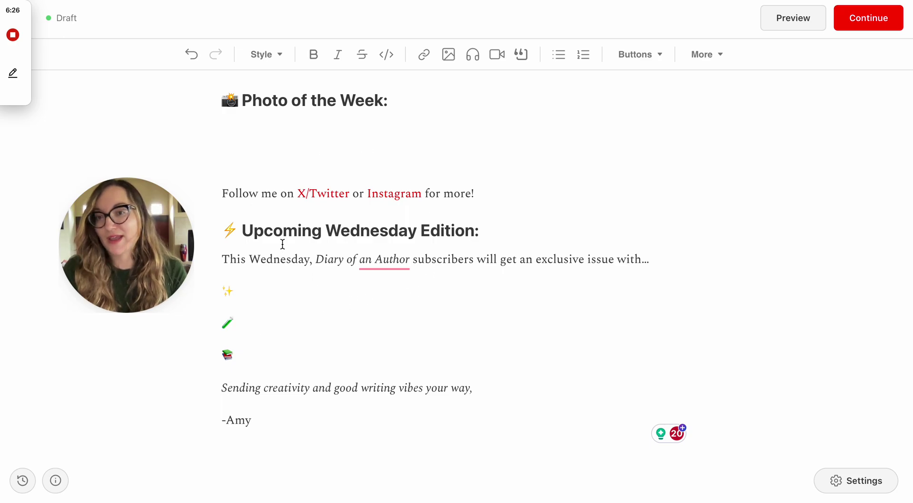
- Insert a new synthetic Section 1 segment before the Outro
key(ctrl+Tab)
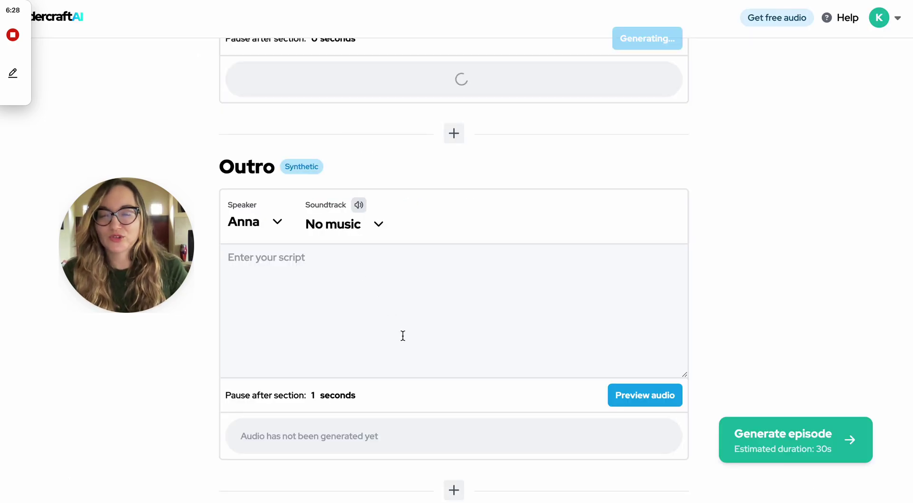
scroll(401, 336, down, 3)
click(446, 364)
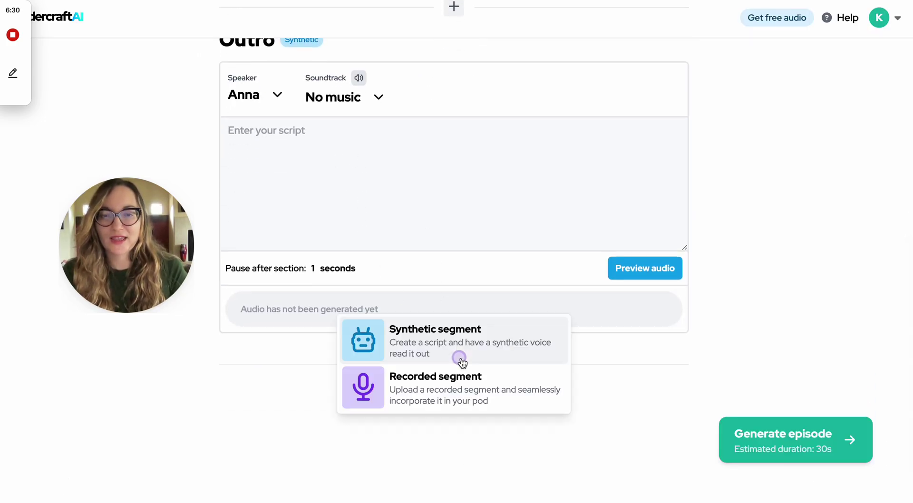
click(424, 340)
scroll(419, 314, down, 3)
scroll(363, 147, up, 3)
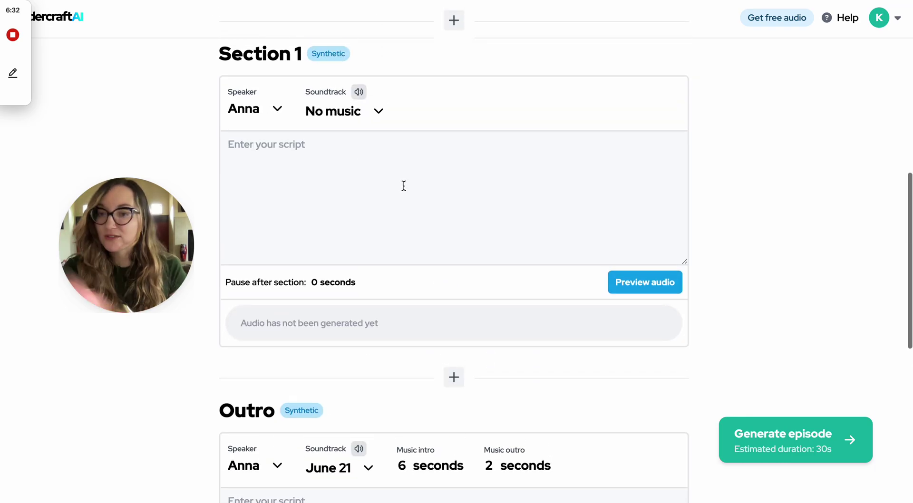
scroll(391, 204, down, 2)
scroll(391, 204, down, 3)
- Set Amy(enhanced) as the voice for both the Outro and Section 1
click(377, 320)
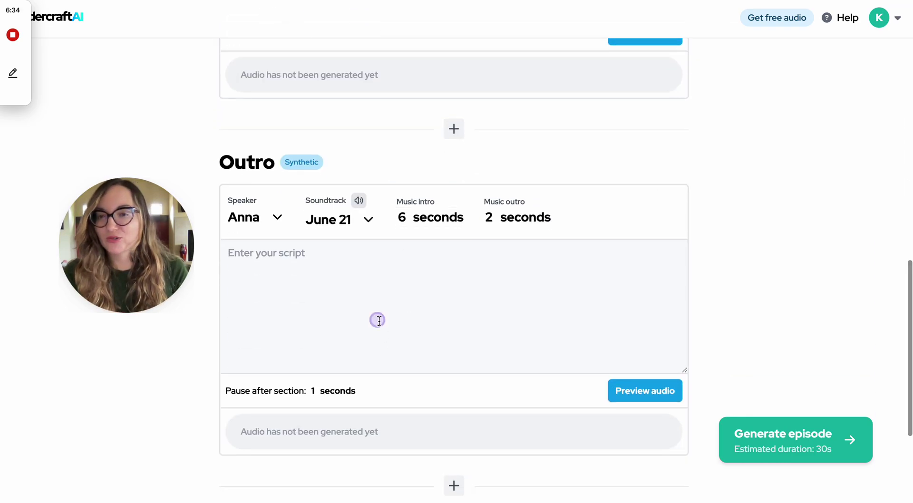
click(261, 219)
click(312, 383)
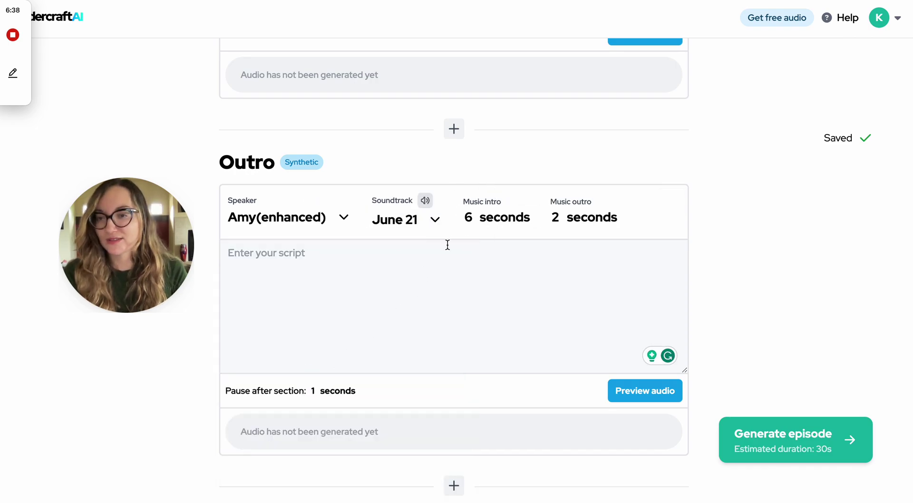
scroll(412, 238, up, 8)
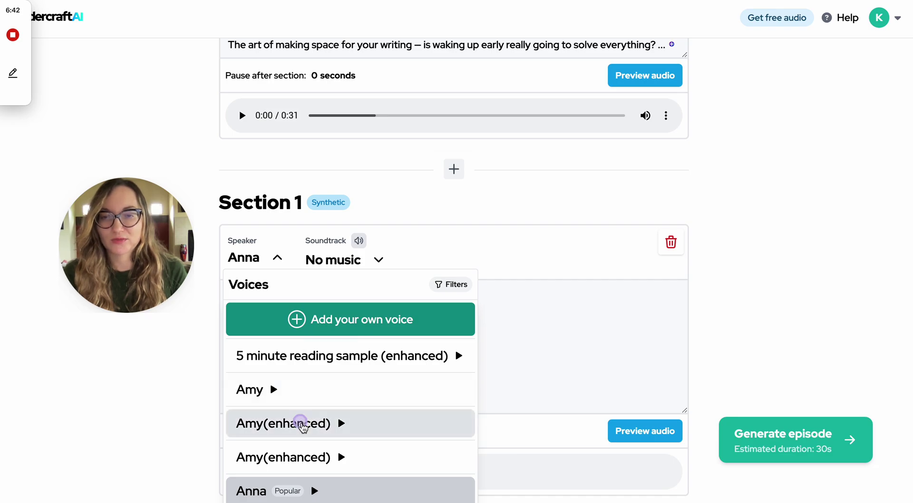
click(300, 423)
click(389, 304)
scroll(391, 307, up, 3)
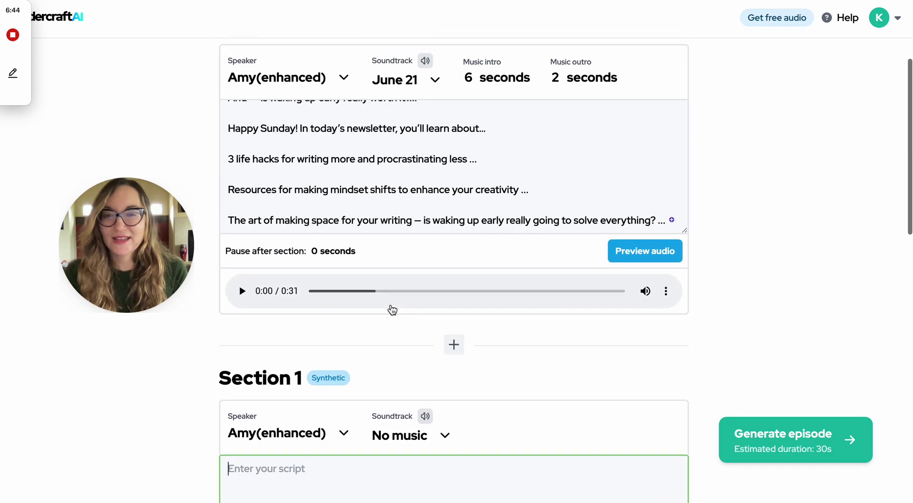
- Play the generated Intro audio with the volume raised, pausing it at 0:13
scroll(392, 309, up, 2)
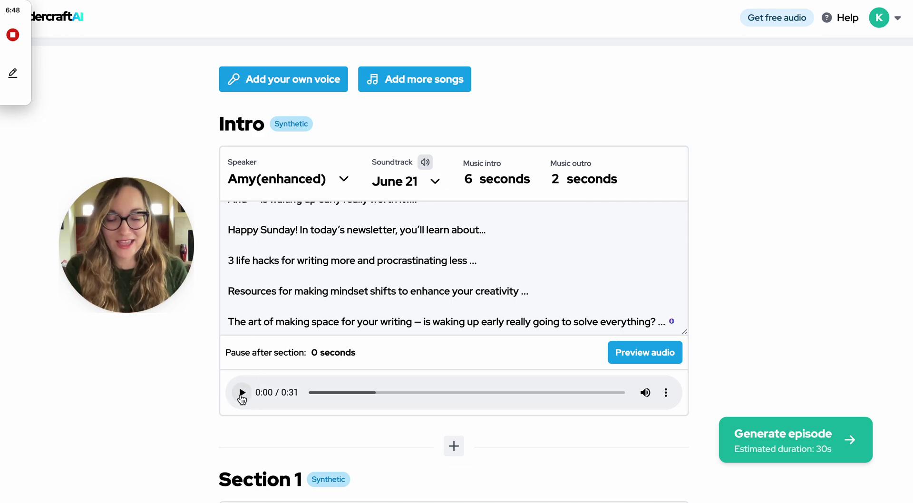
click(242, 392)
key(XF86AudioRaiseVolume)
key(XF86AudioRaiseVolume)
key(XF86AudioRaiseVolume)
key(XF86AudioRaiseVolume)
key(XF86AudioRaiseVolume)
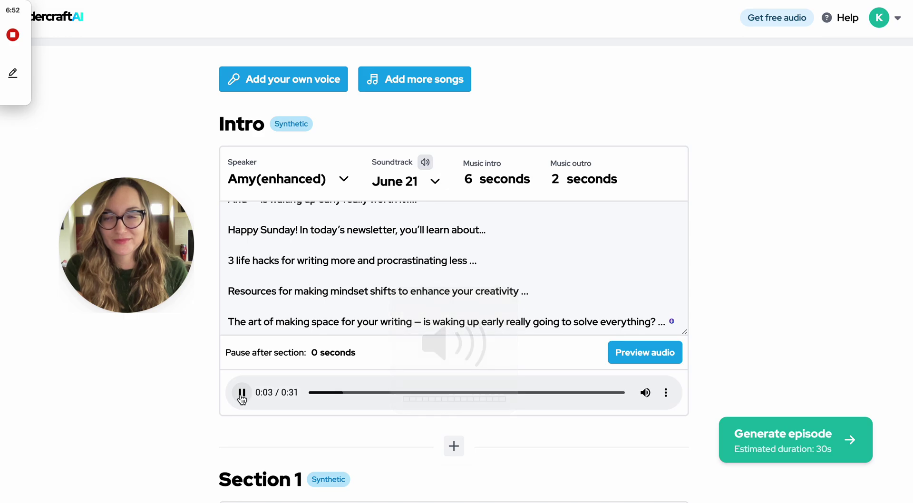
scroll(276, 304, up, 2)
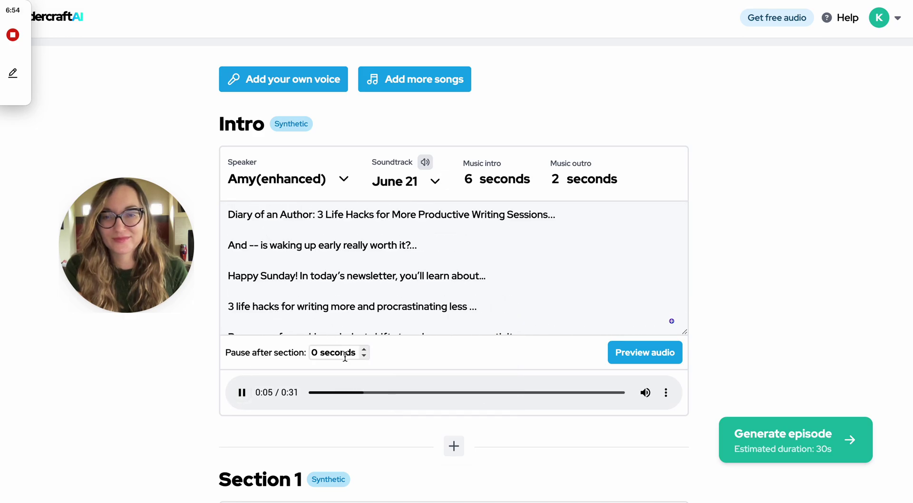
click(241, 397)
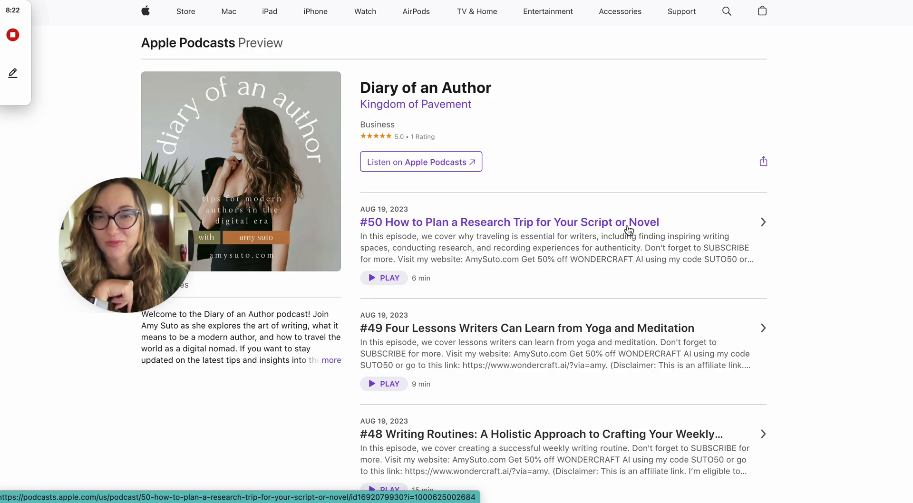
- Scroll the Diary of an Author episode list, then return to the Wondercraft editor
scroll(629, 231, down, 2)
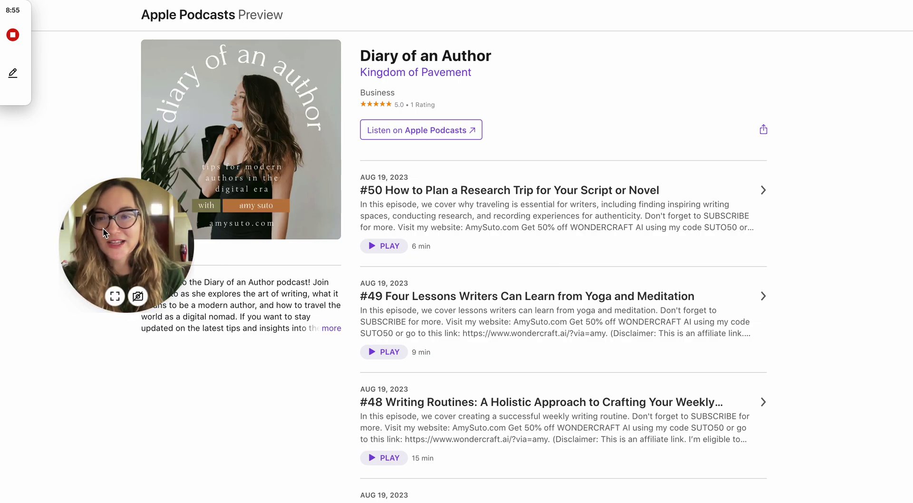
drag(102, 225, 555, 74)
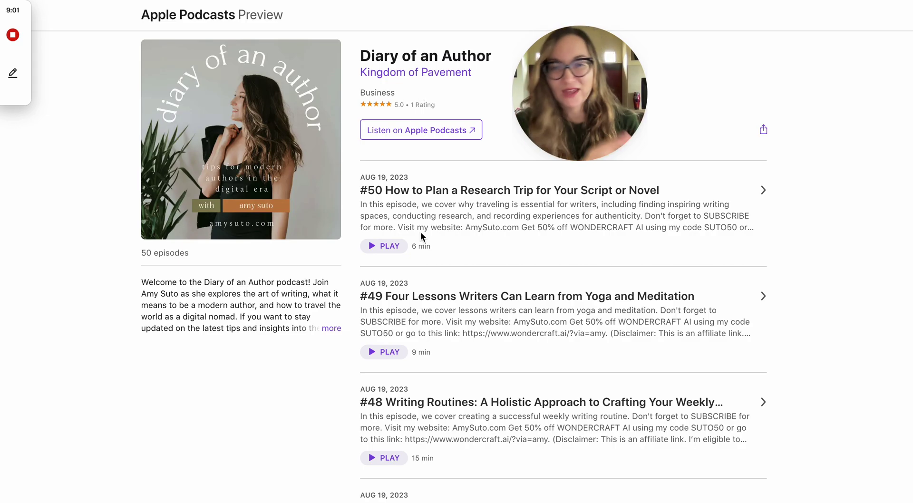
key(ctrl+Tab)
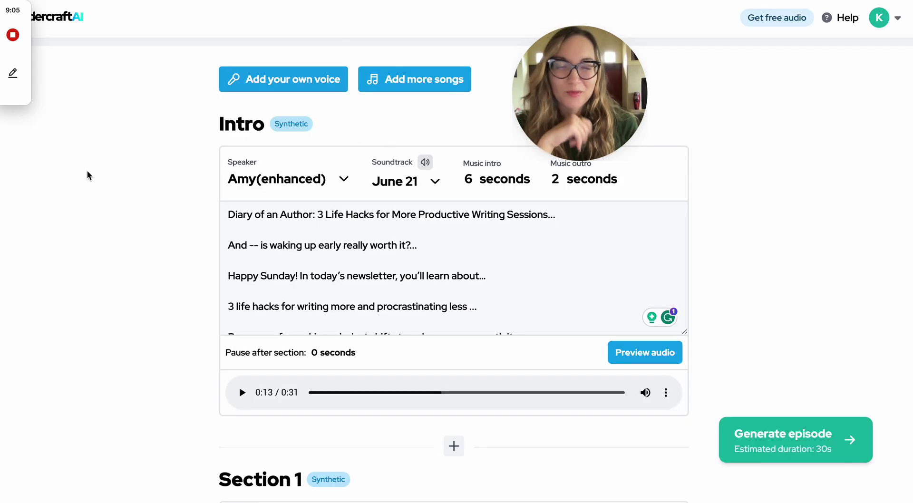
scroll(157, 223, up, 2)
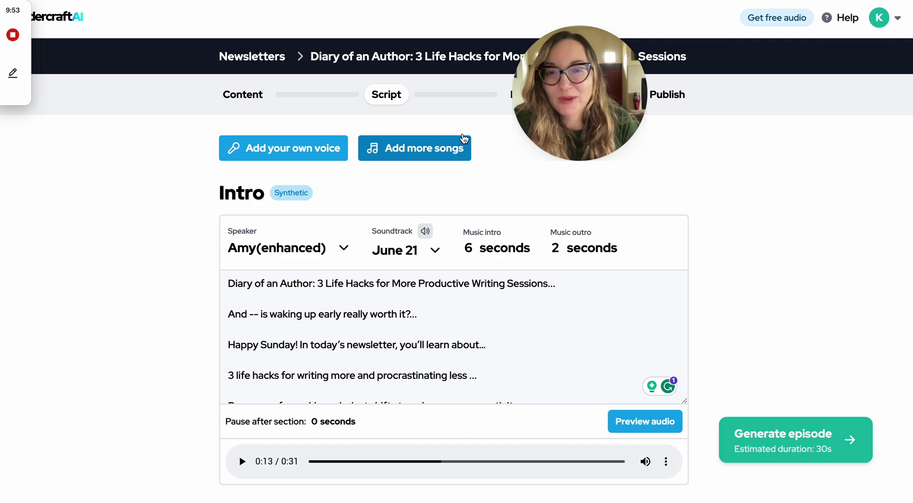
key(ctrl+Tab)
key(ctrl+Tab)
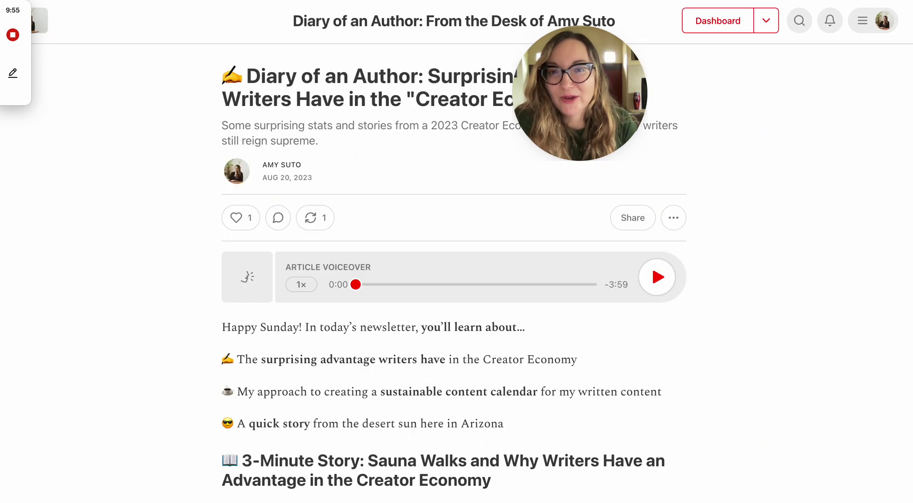
key(ctrl+Tab)
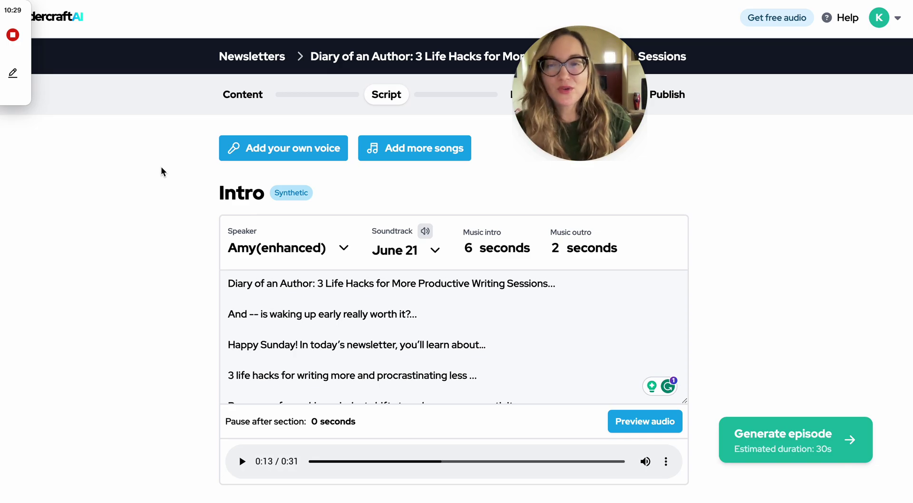
scroll(162, 168, down, 3)
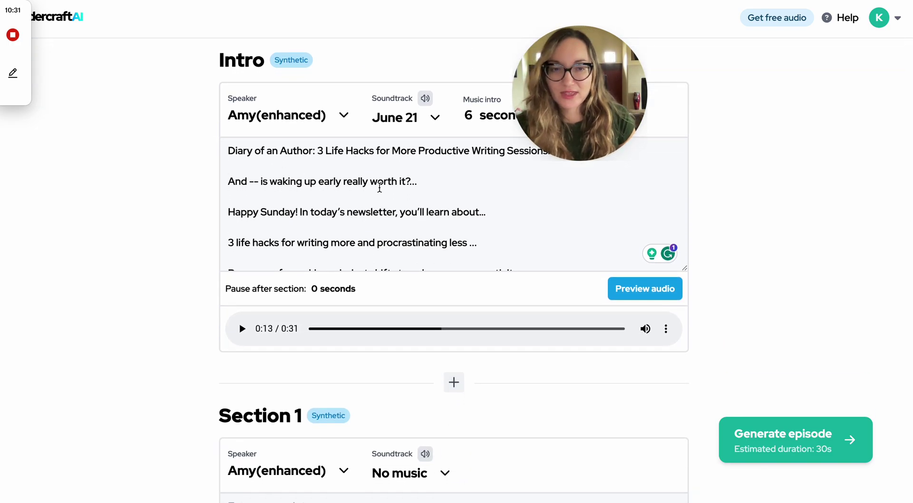
click(380, 185)
scroll(220, 218, down, 10)
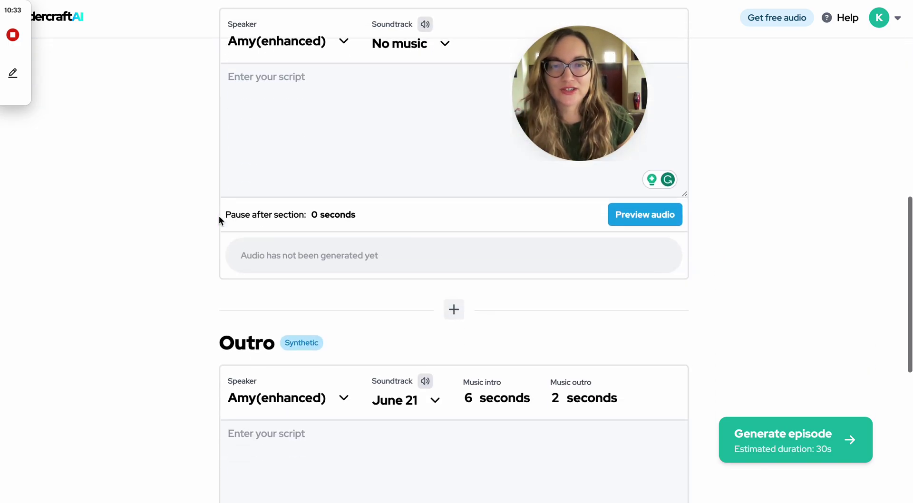
scroll(218, 215, up, 13)
scroll(528, 374, down, 1)
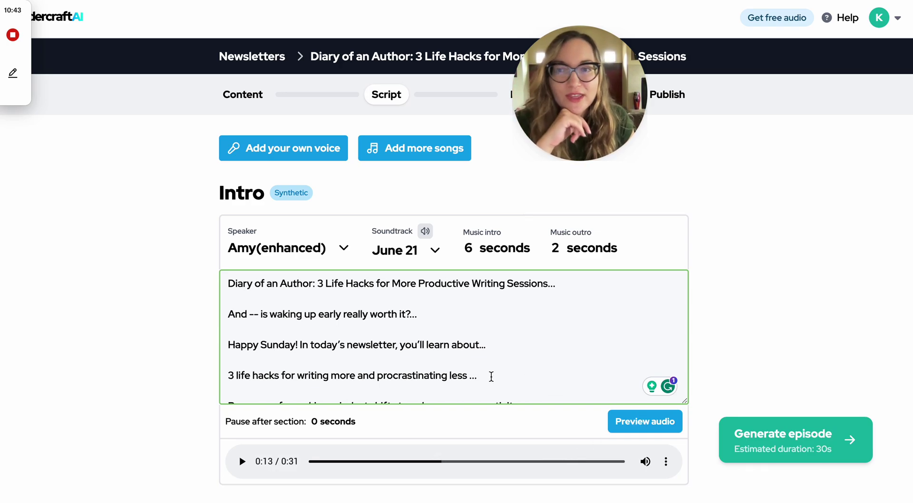
click(501, 286)
click(469, 300)
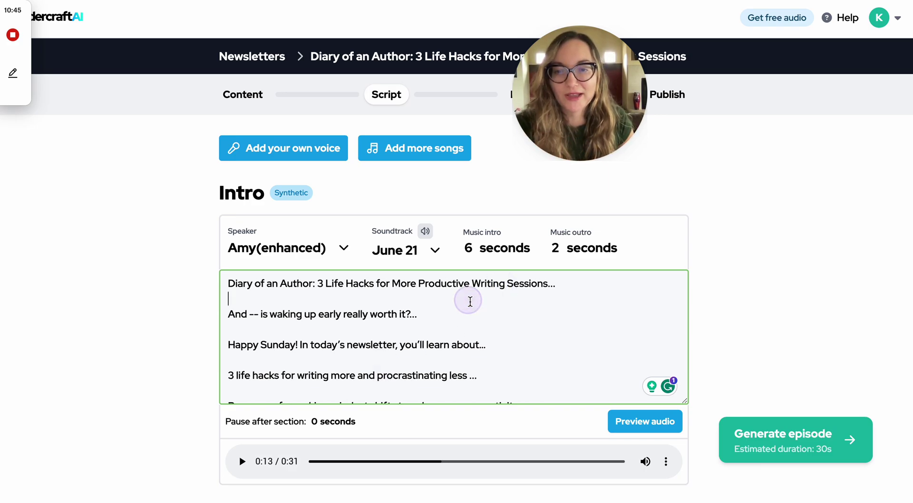
scroll(470, 301, down, 1)
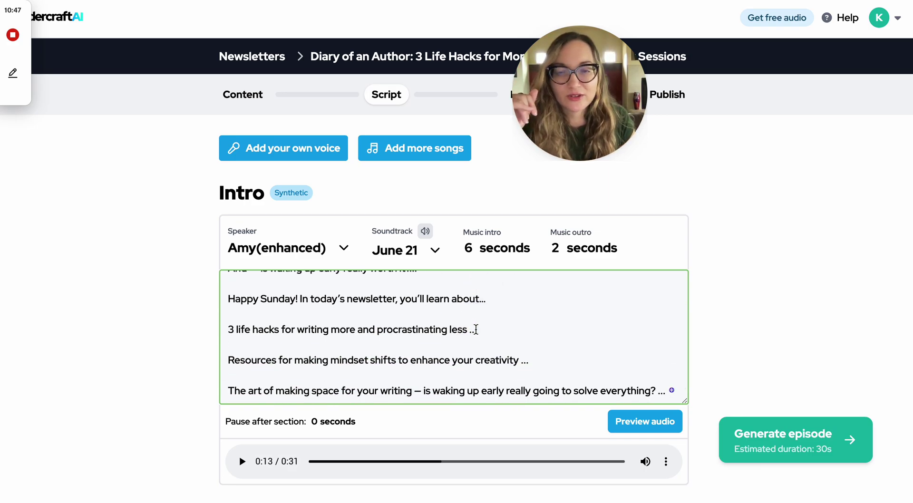
scroll(476, 329, down, 3)
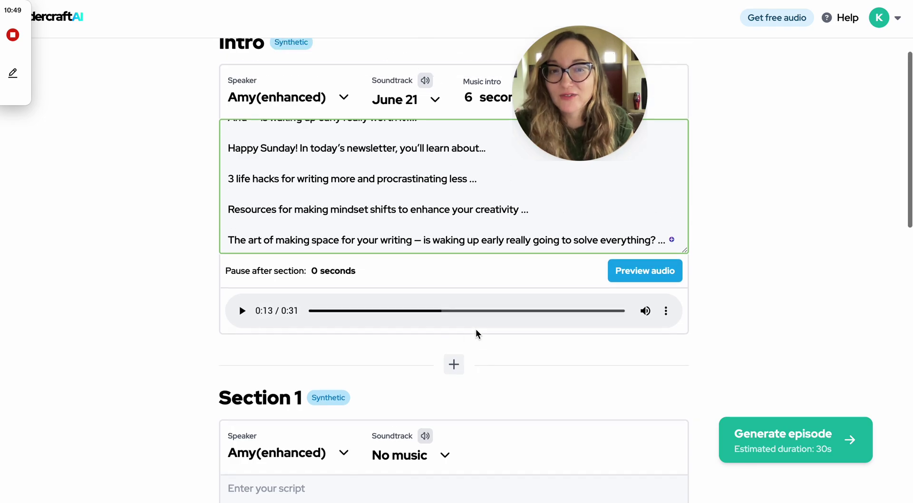
scroll(475, 329, up, 2)
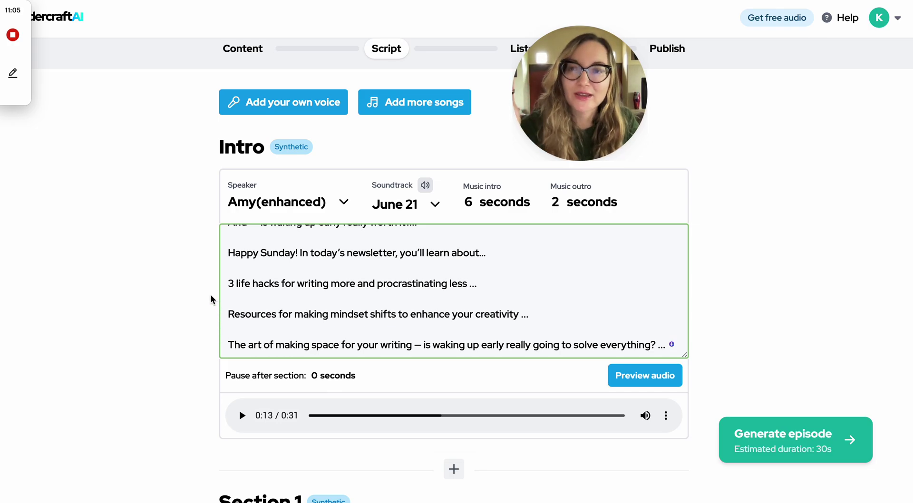
key(alt+Tab)
key(alt+Tab)
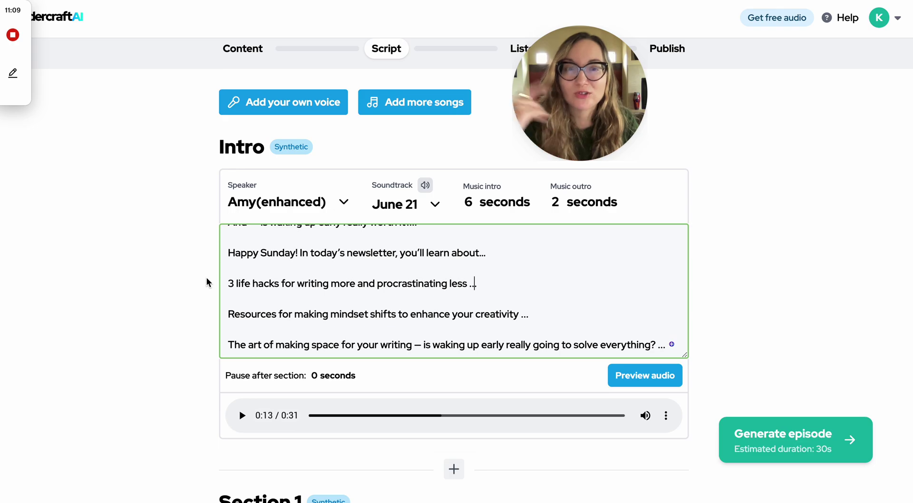
scroll(207, 282, down, 2)
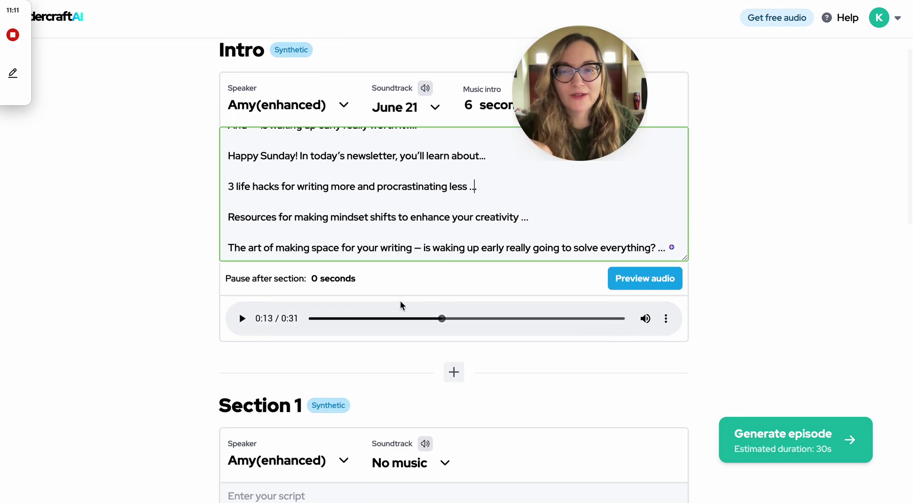
scroll(242, 319, down, 10)
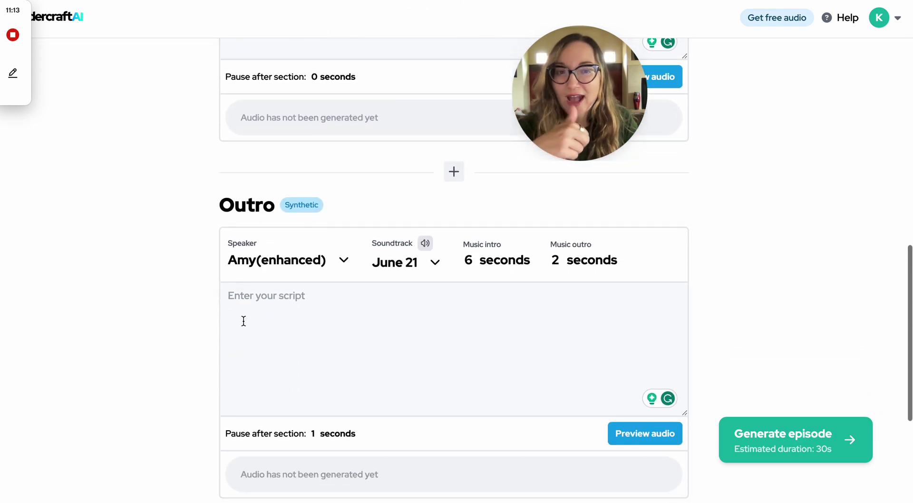
scroll(242, 319, down, 5)
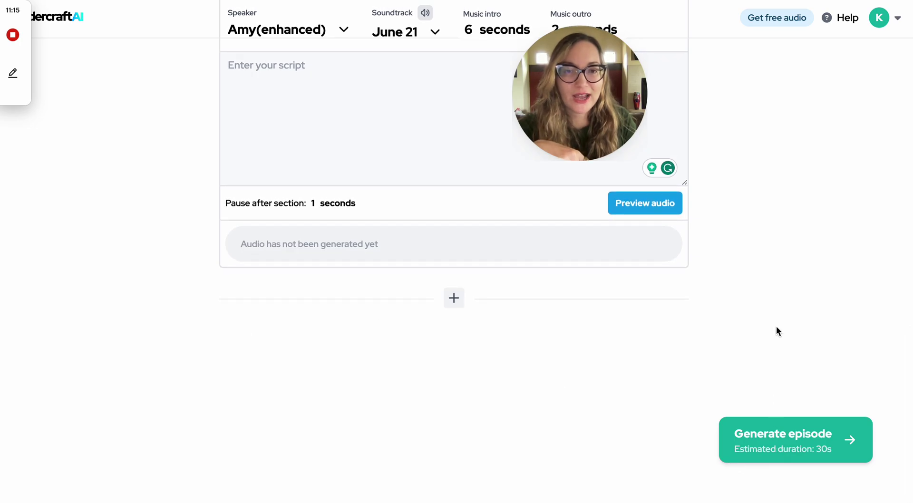